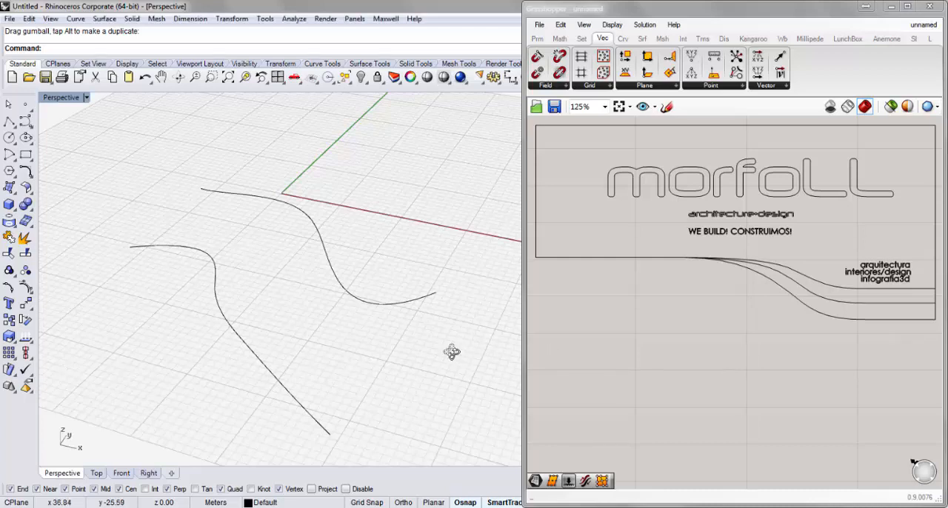
# Show the front curve's control points and move its last two points toward the back curve to bend that end
pyautogui.moveTo(449, 353); pyautogui.dragTo(411, 361, button='right')
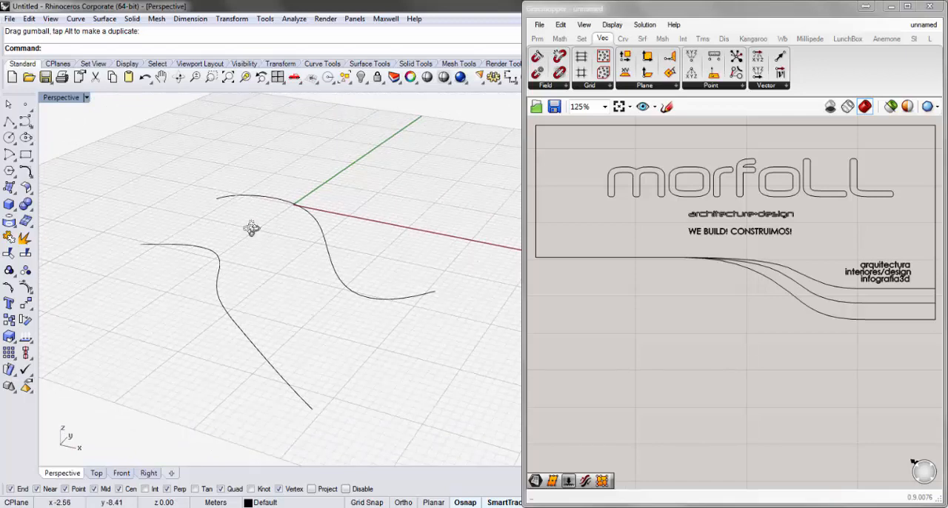
pyautogui.moveTo(252, 227); pyautogui.dragTo(259, 249, button='right')
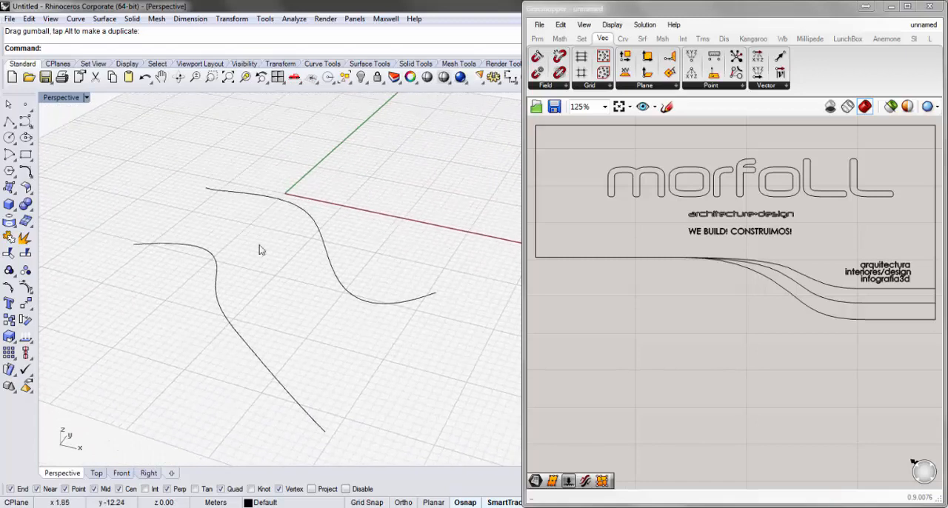
pyautogui.click(323, 428)
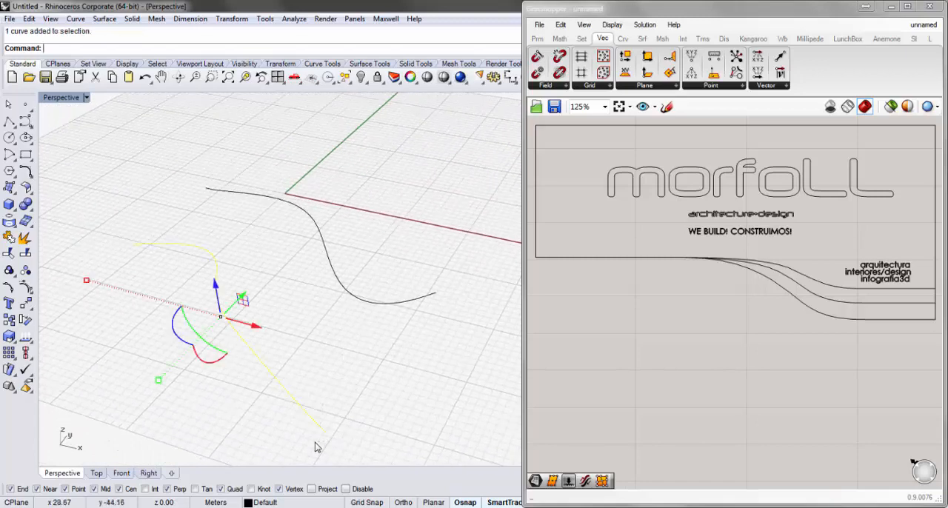
pyautogui.click(26, 288)
pyautogui.moveTo(317, 442); pyautogui.dragTo(406, 345)
pyautogui.moveTo(247, 434); pyautogui.dragTo(335, 348)
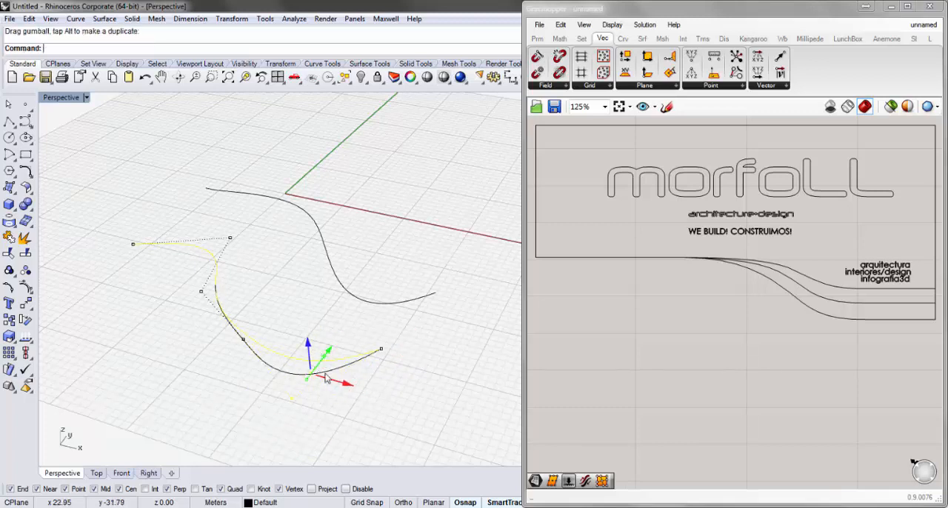
pyautogui.moveTo(347, 385); pyautogui.dragTo(326, 377)
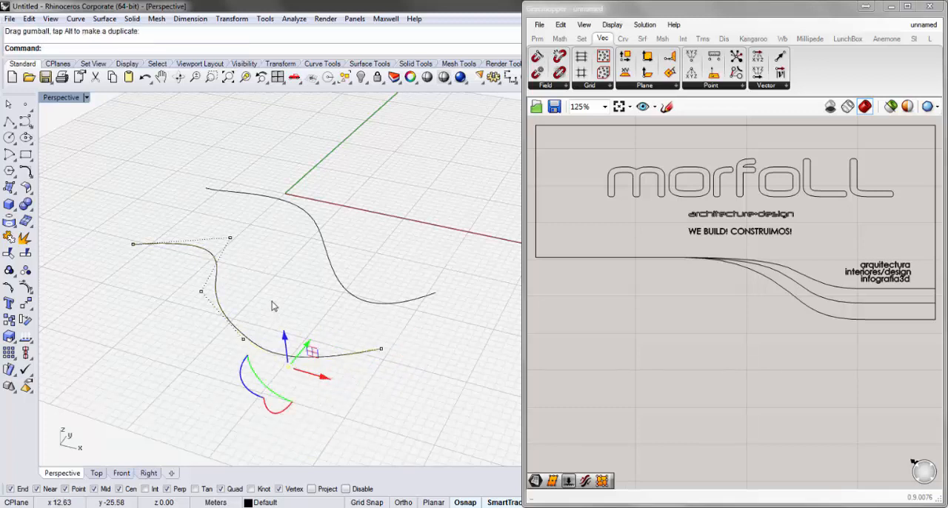
# Reshape the front curve's middle by moving its inner control points toward the back curve, and turn point editing off
pyautogui.moveTo(272, 306); pyautogui.dragTo(237, 356)
pyautogui.moveTo(265, 320); pyautogui.dragTo(304, 281)
pyautogui.click(396, 378)
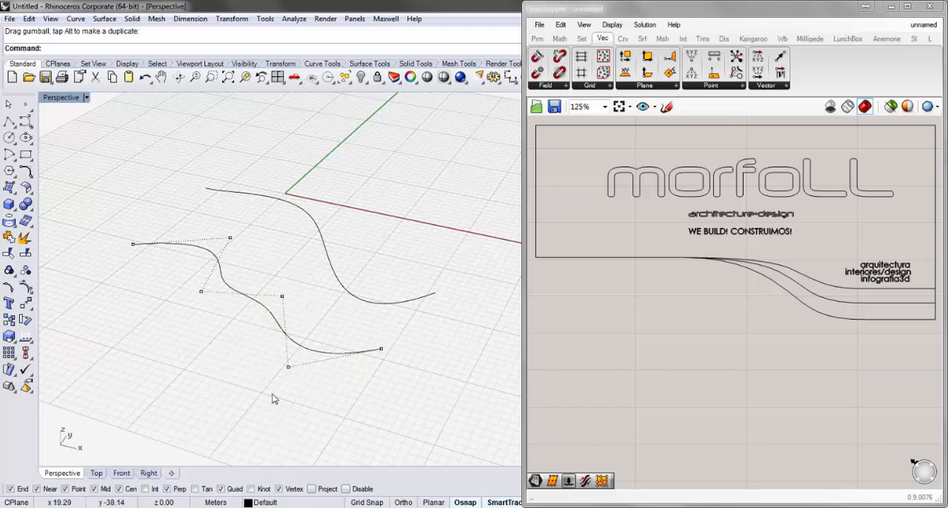
pyautogui.moveTo(270, 391); pyautogui.dragTo(355, 297)
pyautogui.click(413, 341)
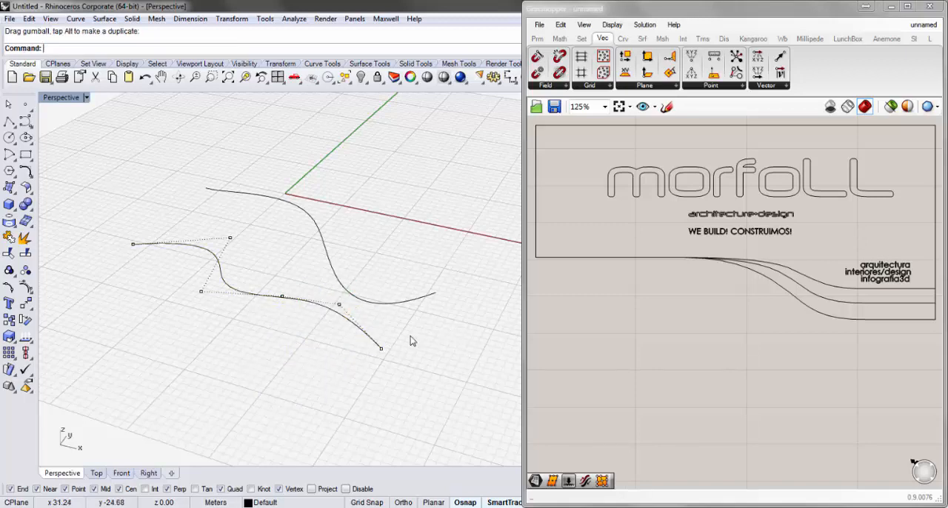
pyautogui.moveTo(412, 341); pyautogui.dragTo(403, 320, button='right')
pyautogui.press('Escape')
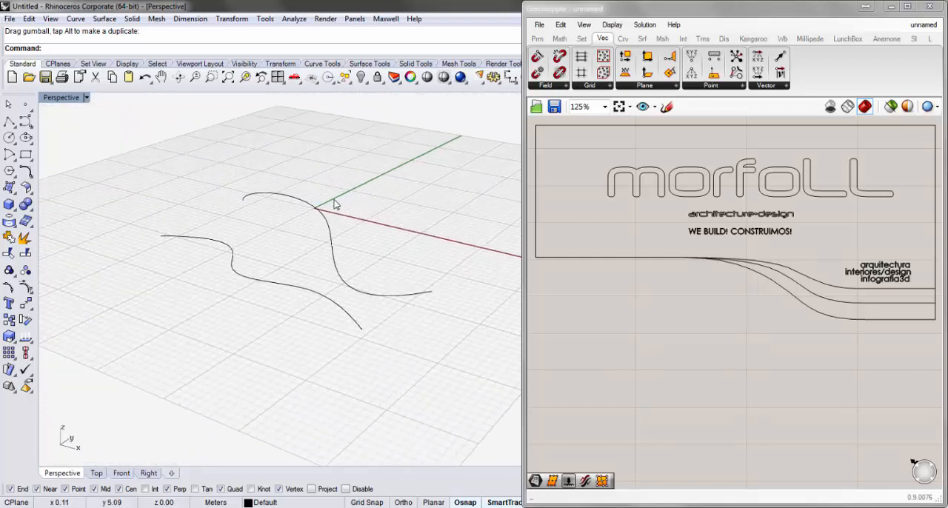
# Add a Curve parameter to the Grasshopper canvas and reference the front Rhino curve in it
pyautogui.scroll(1, 334, 204)
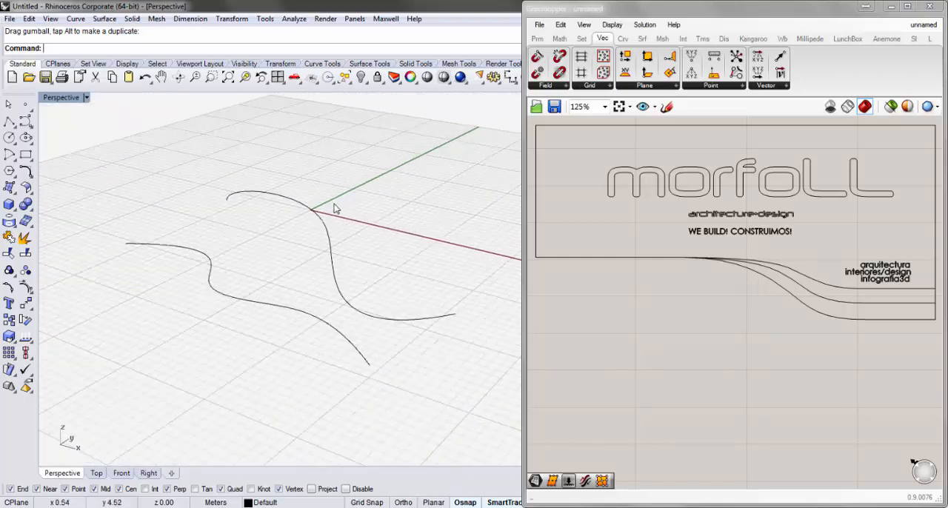
pyautogui.doubleClick(617, 387)
pyautogui.write('cur')
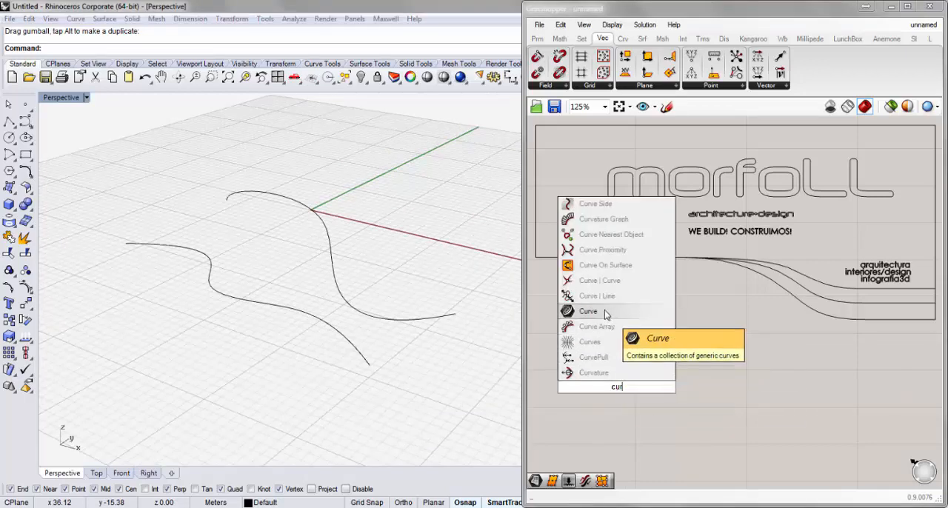
pyautogui.click(605, 315)
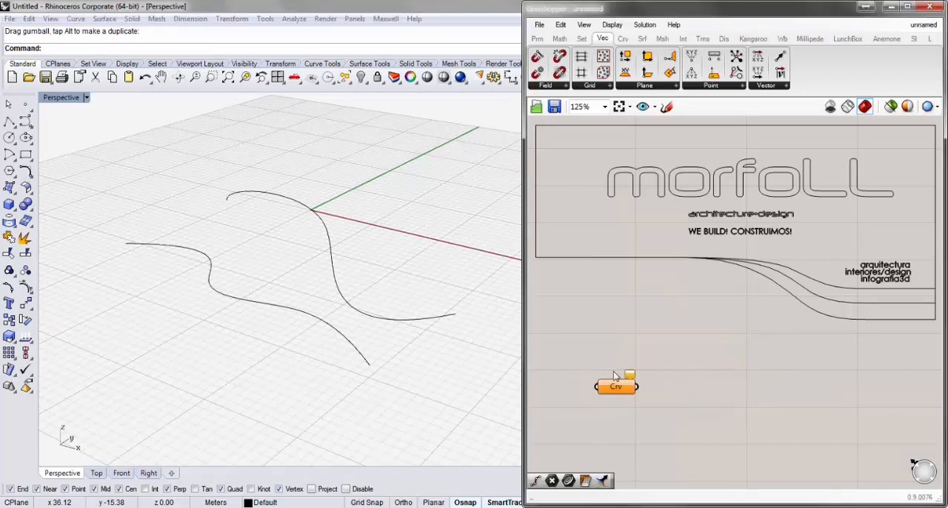
pyautogui.moveTo(617, 387); pyautogui.dragTo(598, 367)
pyautogui.rightClick(600, 369)
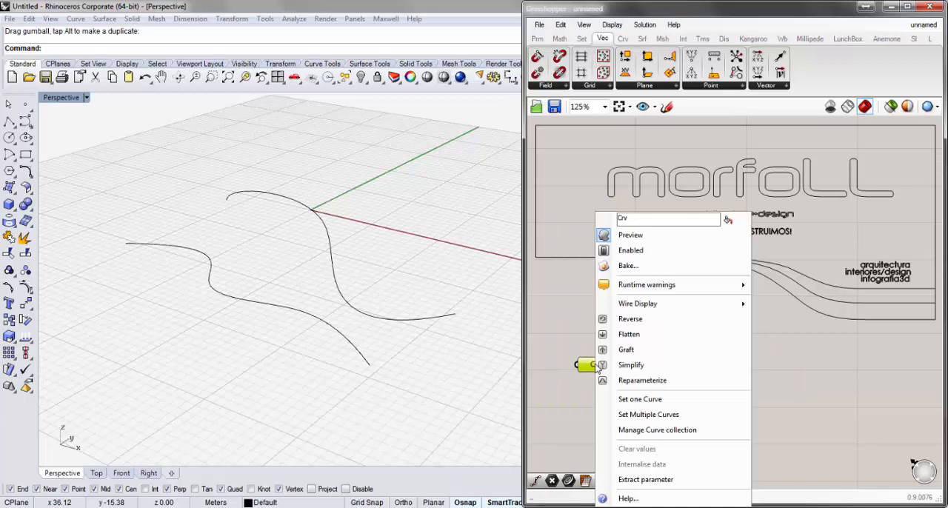
pyautogui.click(640, 399)
pyautogui.click(362, 358)
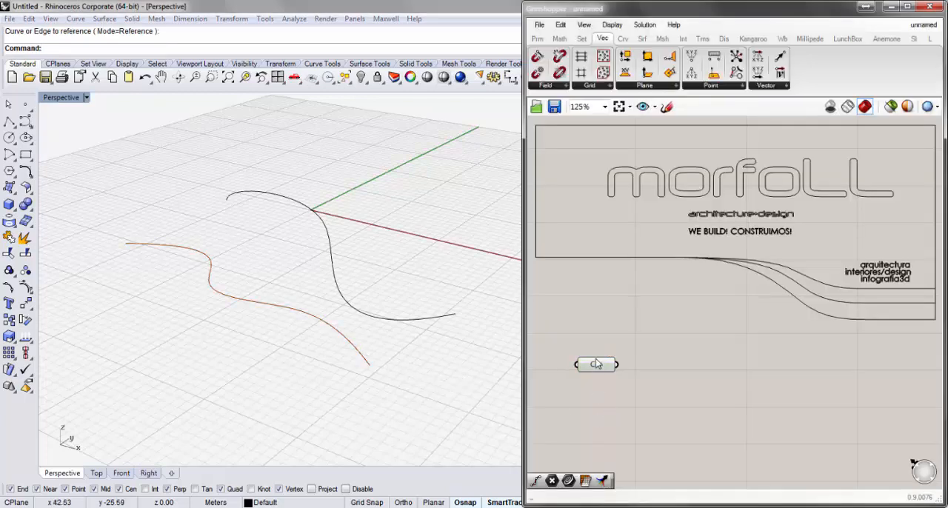
# Duplicate the Curve parameter and set the upper one to reference the back Rhino curve
pyautogui.moveTo(598, 364)
pyautogui.mouseDown()
pyautogui.moveTo(602, 450)
pyautogui.moveTo(593, 369)
pyautogui.mouseUp()
pyautogui.hotkey('ctrl', 'c')
pyautogui.hotkey('ctrl', 'v')
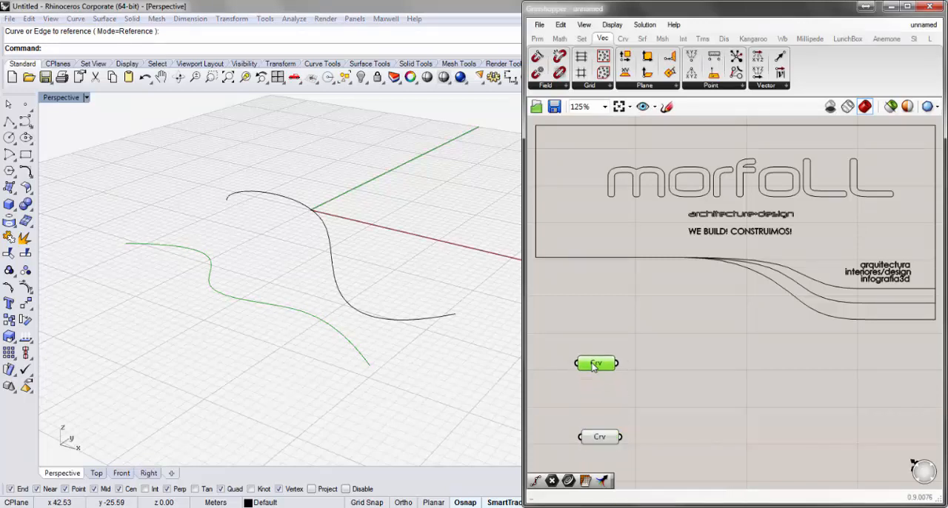
pyautogui.rightClick(595, 373)
pyautogui.click(630, 398)
pyautogui.click(426, 320)
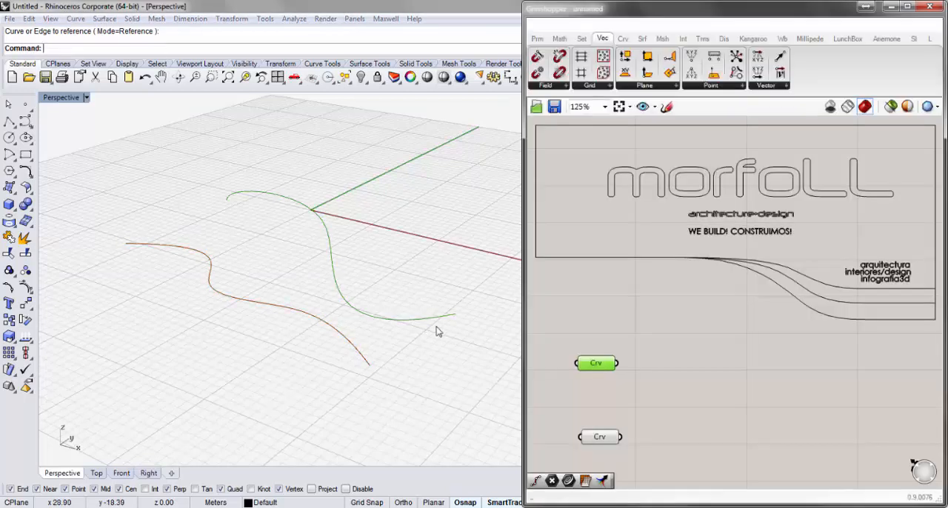
pyautogui.click(626, 335)
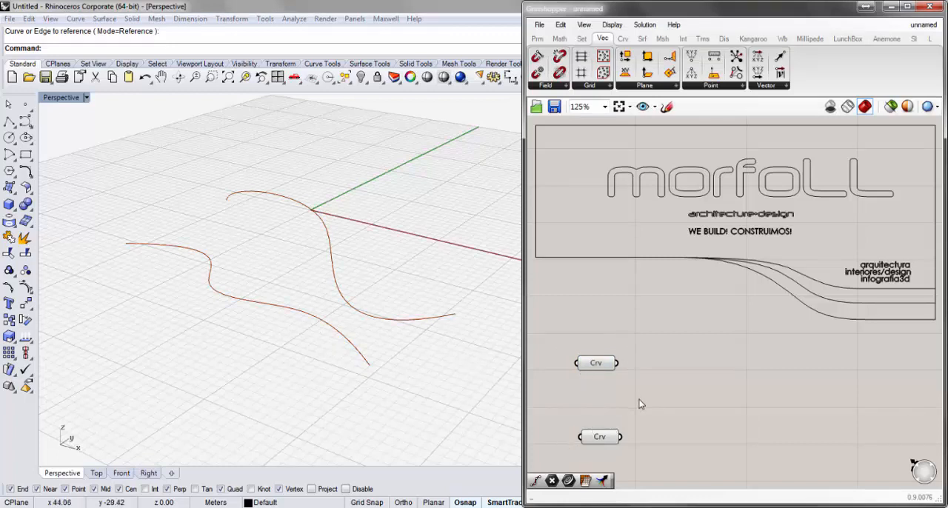
# Add a Perp Frames component and connect the upper Curve parameter to its C input
pyautogui.doubleClick(710, 377)
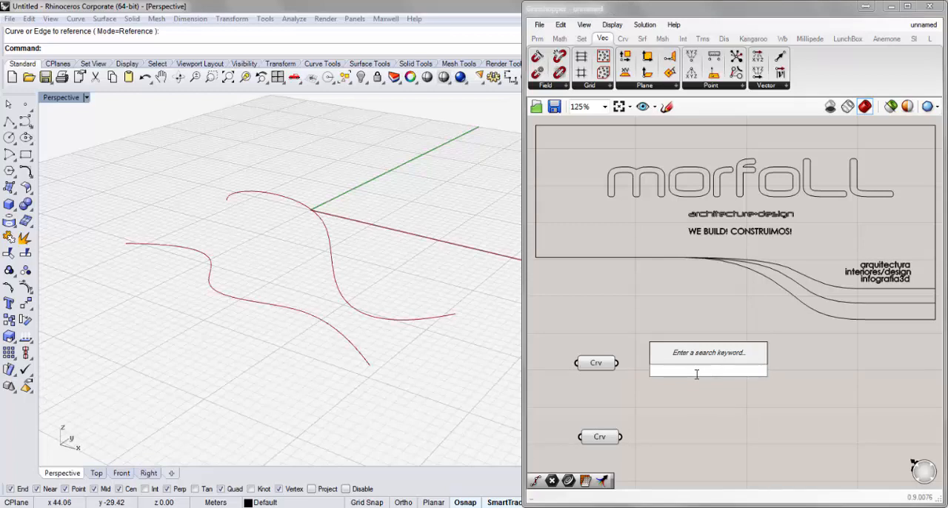
pyautogui.click(745, 405)
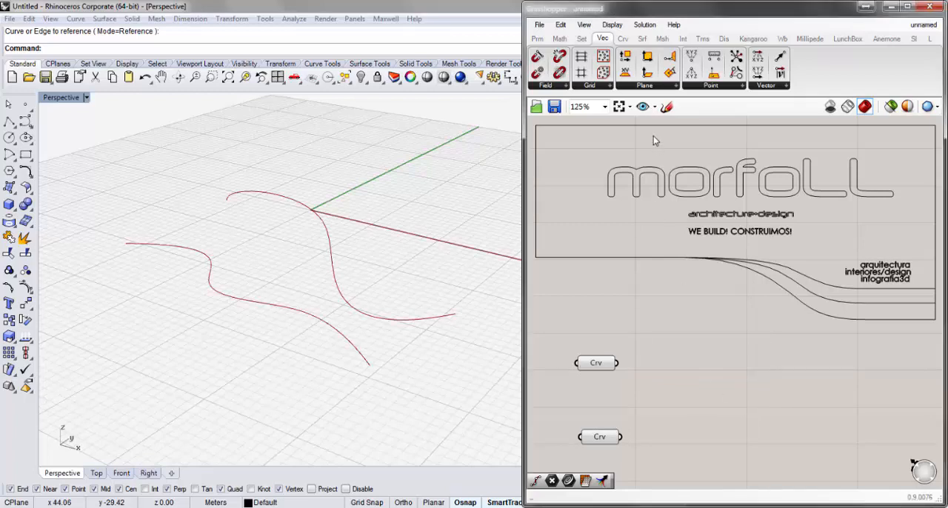
pyautogui.click(623, 38)
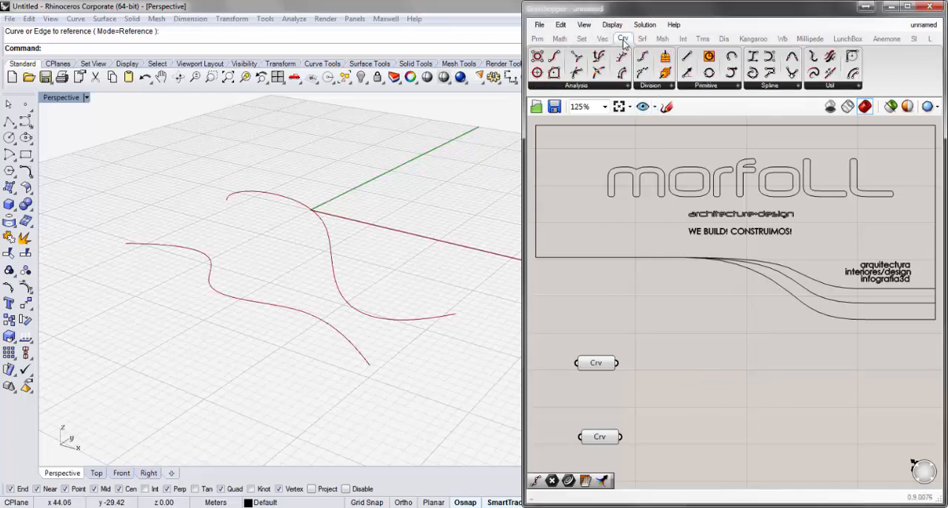
pyautogui.click(669, 88)
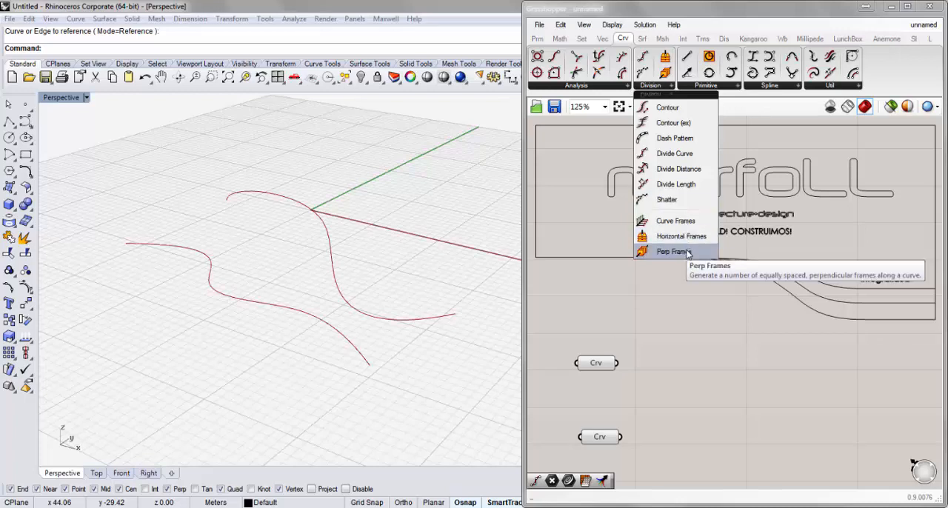
pyautogui.moveTo(688, 253); pyautogui.dragTo(691, 380)
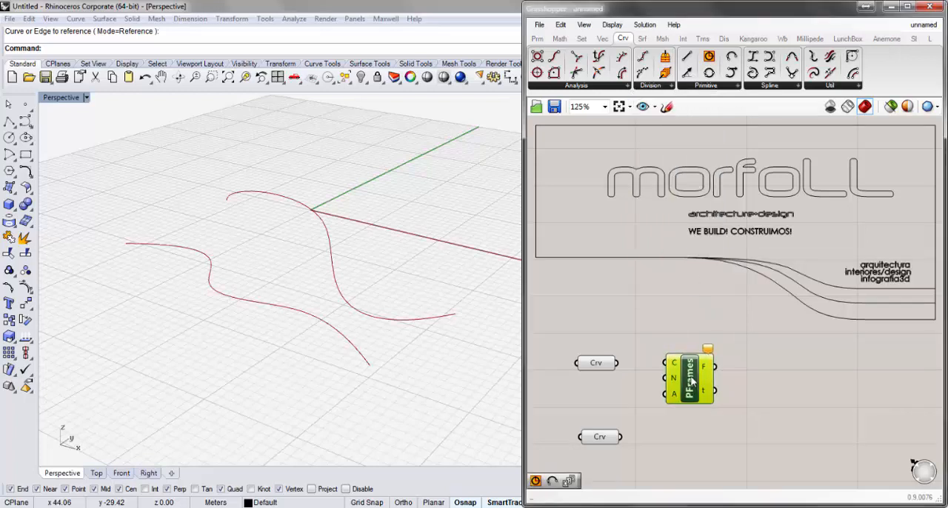
pyautogui.moveTo(617, 363); pyautogui.dragTo(677, 368)
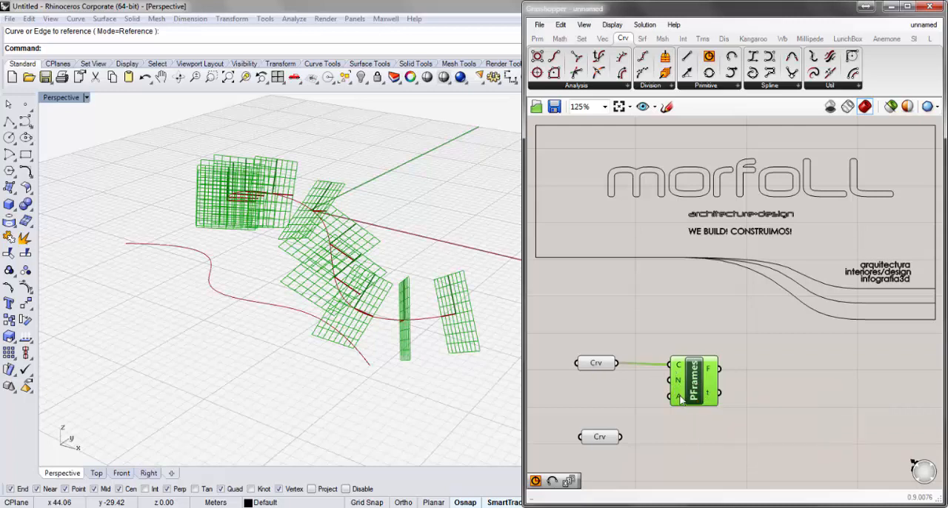
# Duplicate the Perp Frames component below the original and connect the lower Curve parameter to its C input
pyautogui.moveTo(701, 391); pyautogui.dragTo(714, 391)
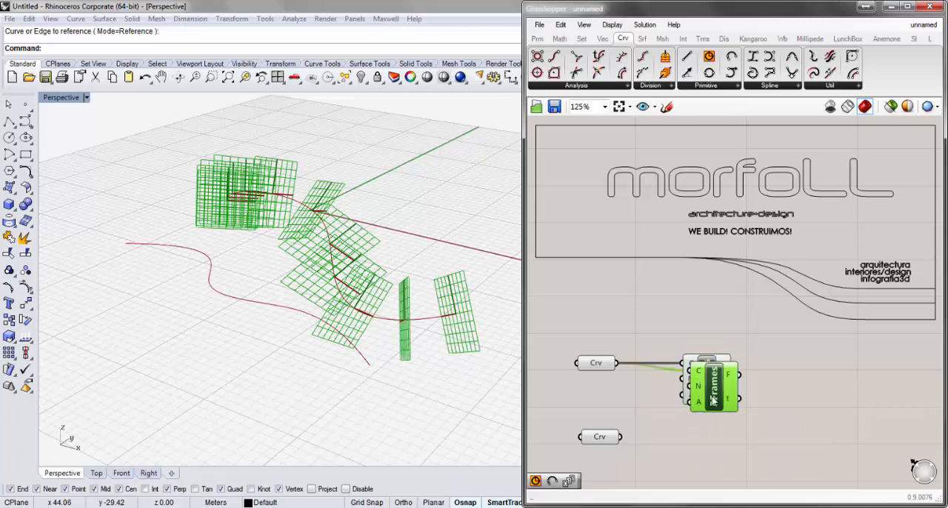
pyautogui.keyDown('alt'); pyautogui.moveTo(707, 390); pyautogui.dragTo(709, 467); pyautogui.keyUp('alt')
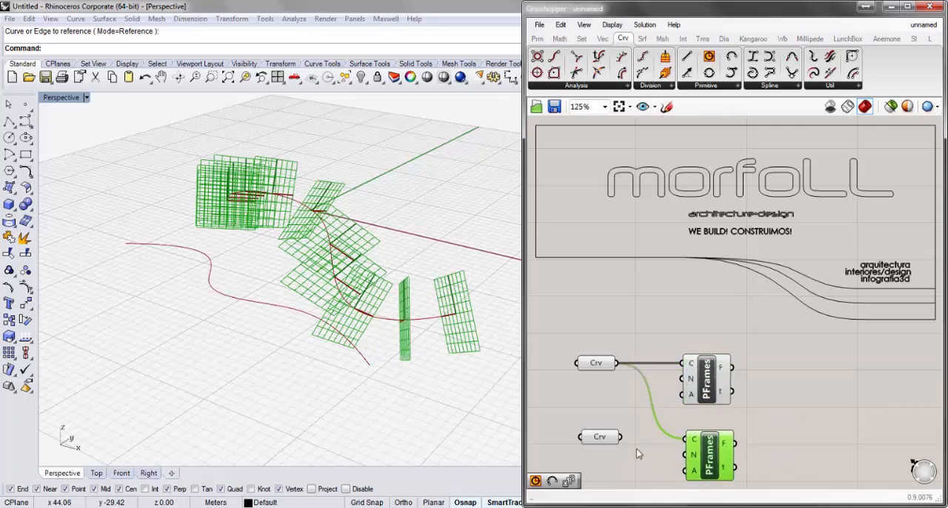
pyautogui.moveTo(623, 438); pyautogui.dragTo(683, 440)
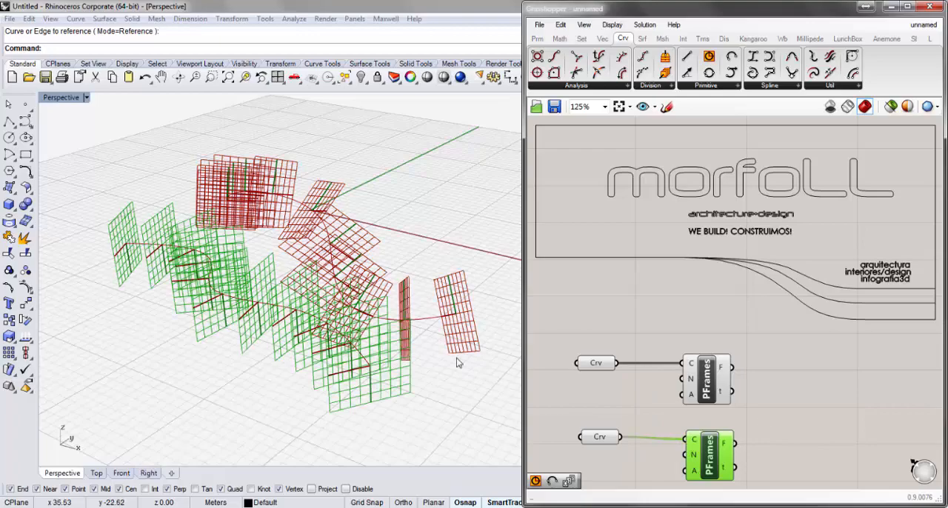
# Examine the spacing and axis orientation of the perpendicular frames along both curves, especially at their near ends
pyautogui.moveTo(443, 371); pyautogui.dragTo(448, 317, button='right')
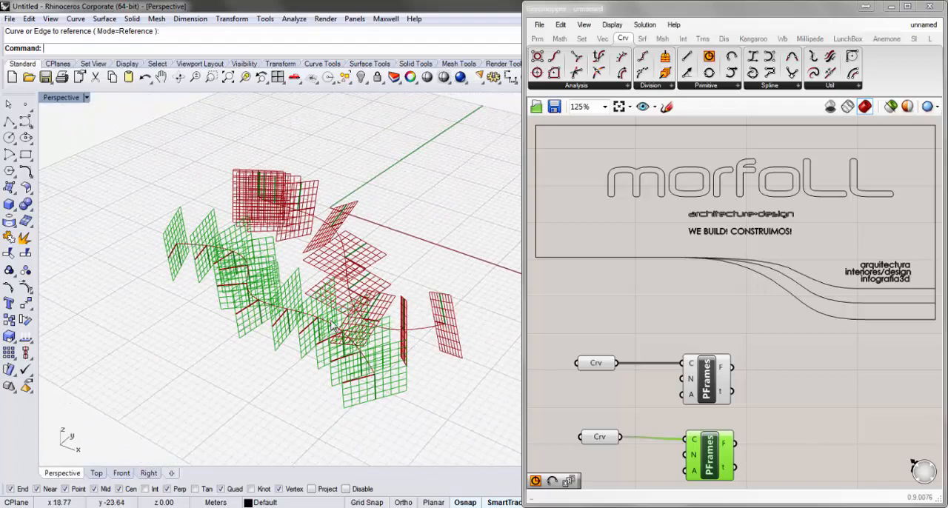
pyautogui.moveTo(329, 303); pyautogui.dragTo(215, 226, button='right')
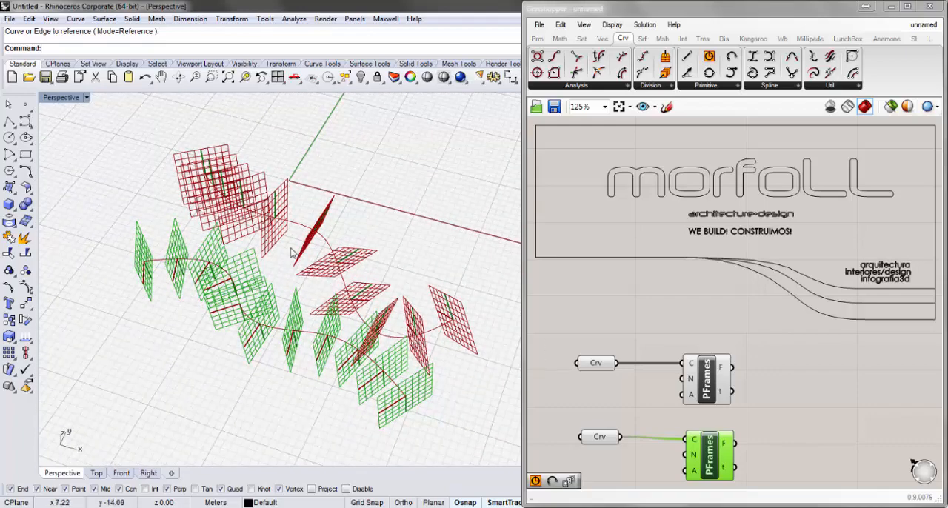
pyautogui.moveTo(410, 400); pyautogui.dragTo(400, 363, button='right')
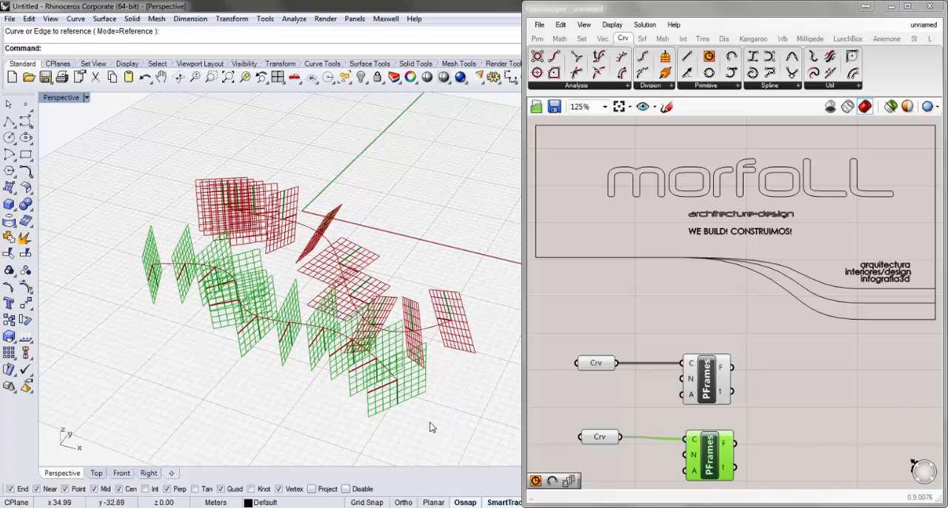
pyautogui.scroll(2, 440, 417)
pyautogui.scroll(-1, 415, 361)
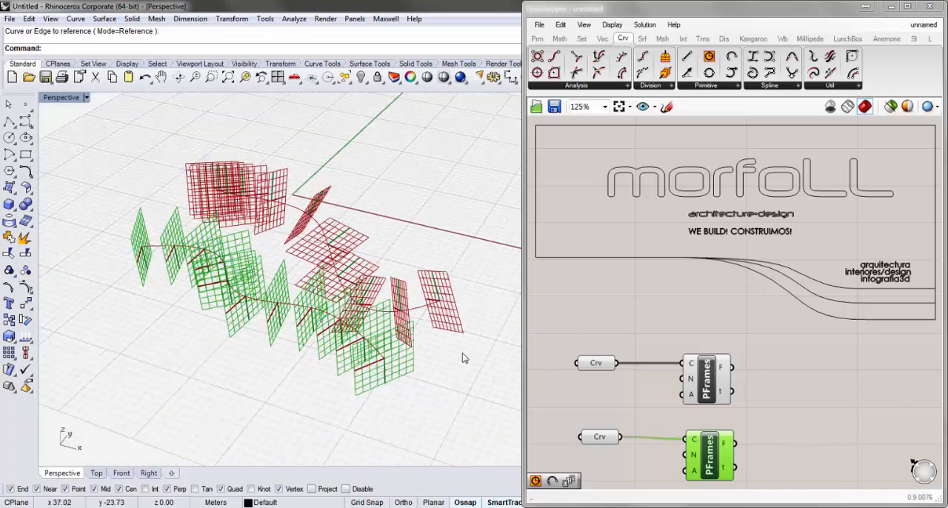
pyautogui.scroll(3, 463, 359)
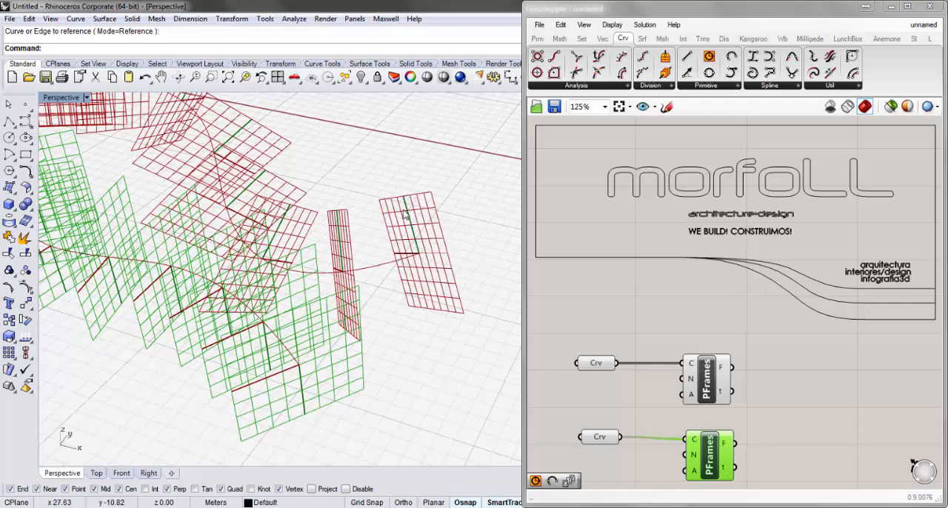
pyautogui.scroll(-3, 406, 216)
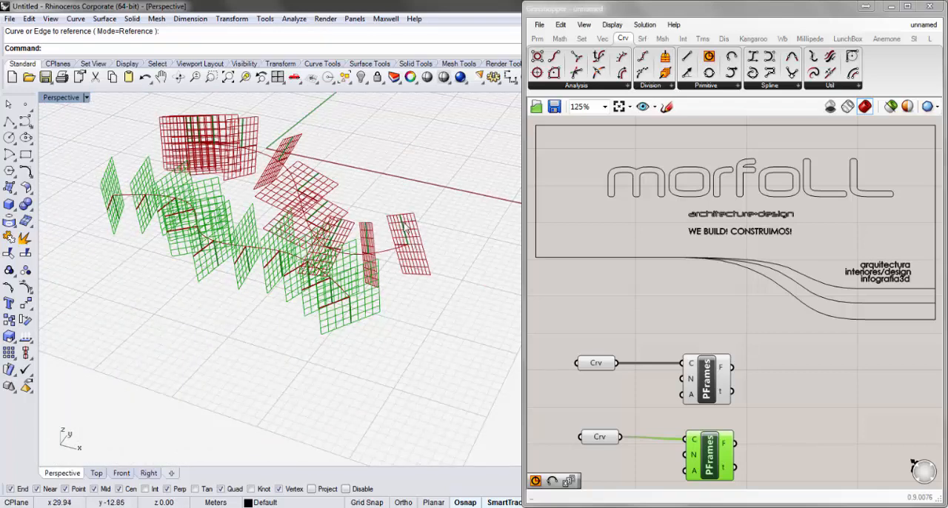
pyautogui.scroll(4, 397, 220)
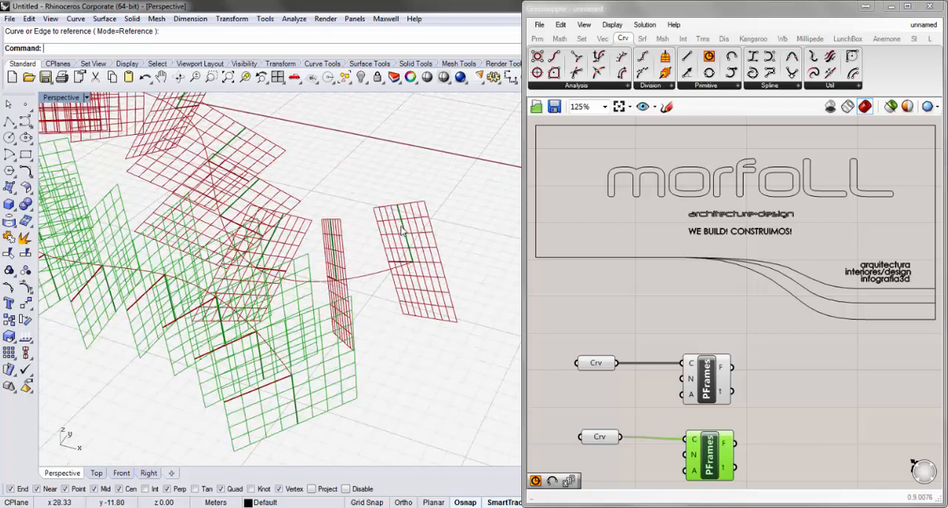
pyautogui.moveTo(403, 231); pyautogui.dragTo(408, 244, button='right')
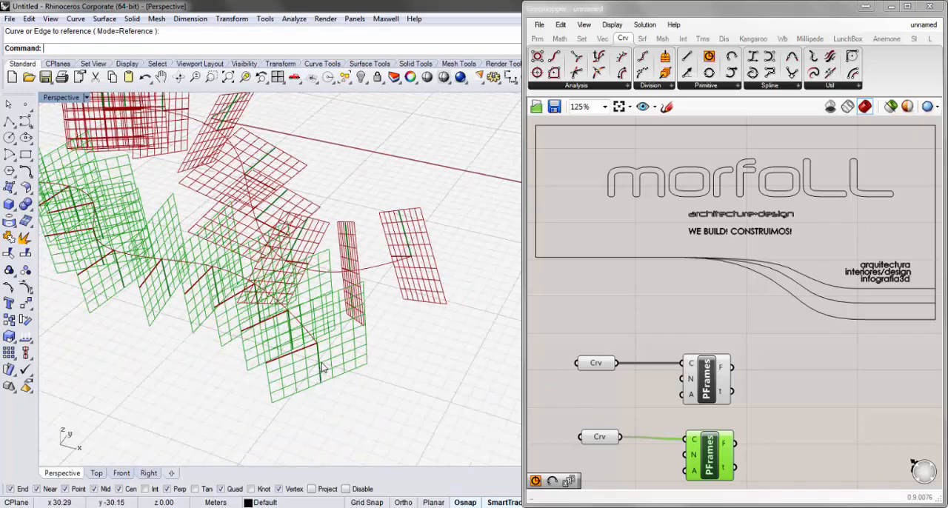
pyautogui.scroll(3, 318, 379)
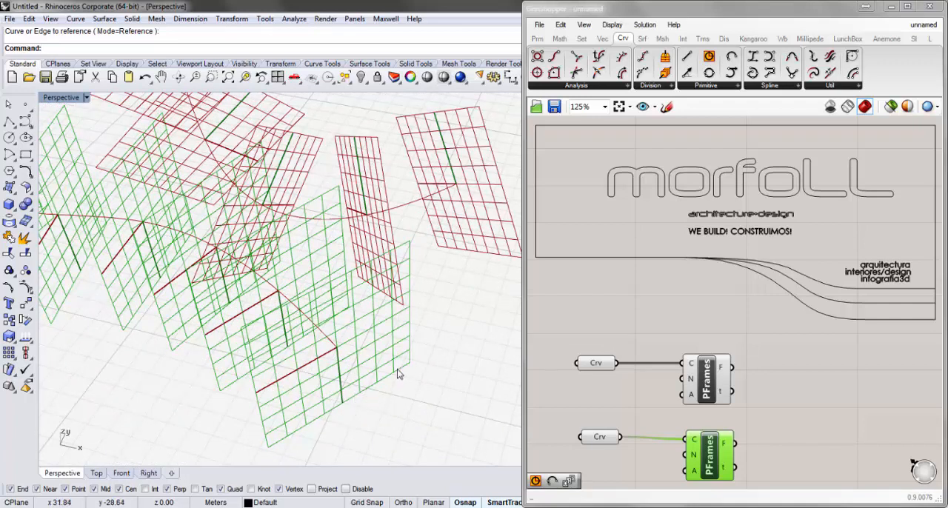
pyautogui.moveTo(343, 385); pyautogui.dragTo(398, 346, button='right')
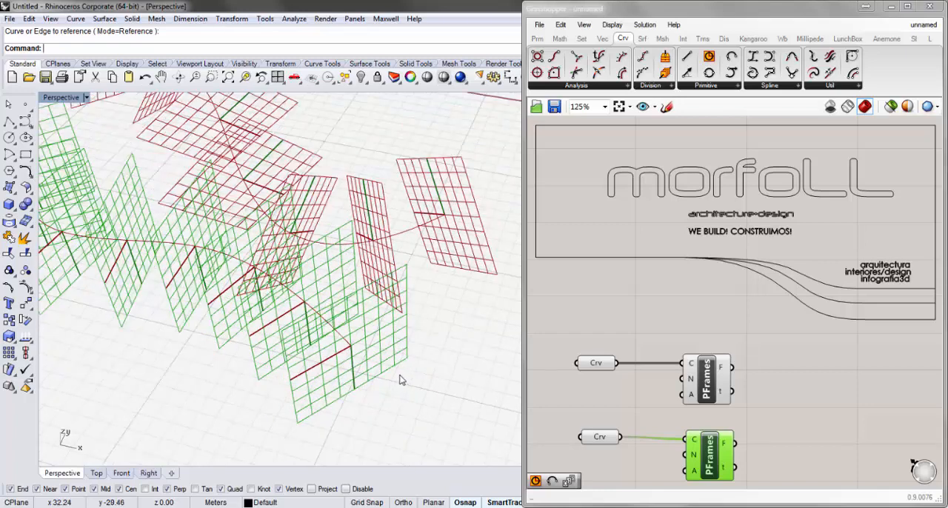
# Align the lower Perp Frames component vertically with the upper Perp Frames component
pyautogui.moveTo(400, 380); pyautogui.dragTo(415, 333, button='right')
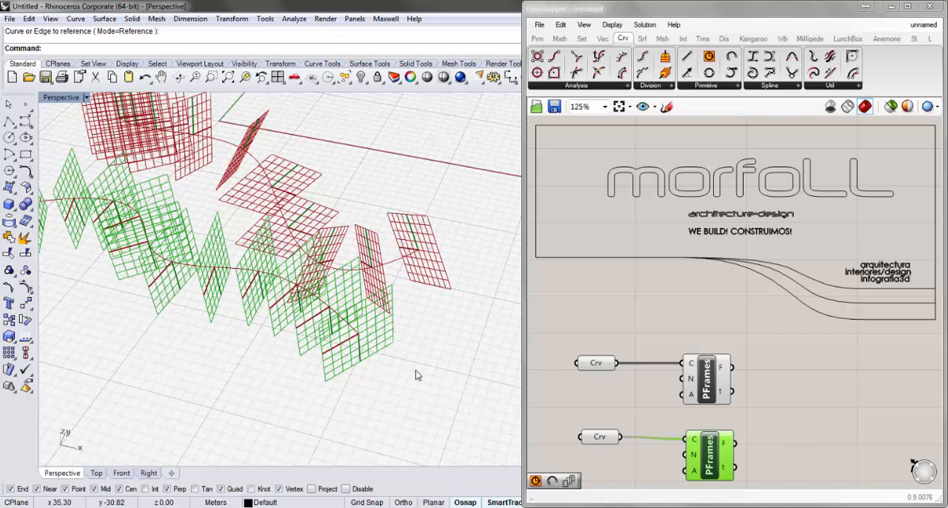
pyautogui.moveTo(415, 374); pyautogui.dragTo(439, 328, button='right')
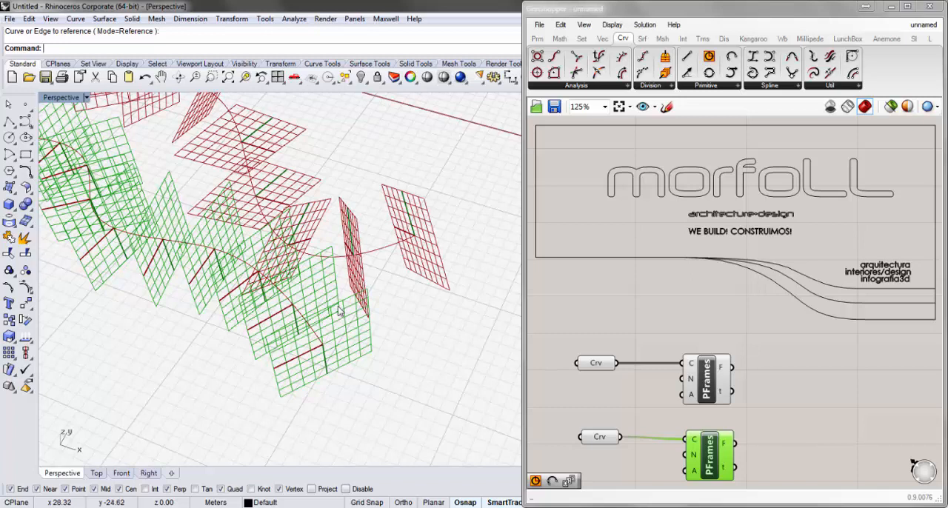
pyautogui.moveTo(798, 366); pyautogui.dragTo(763, 279, button='right')
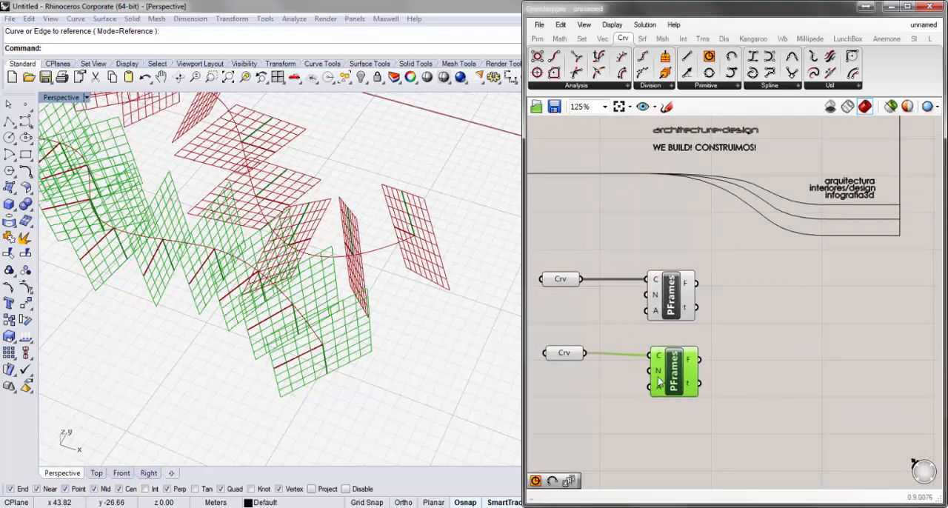
pyautogui.moveTo(672, 379); pyautogui.dragTo(668, 376)
pyautogui.click(764, 377)
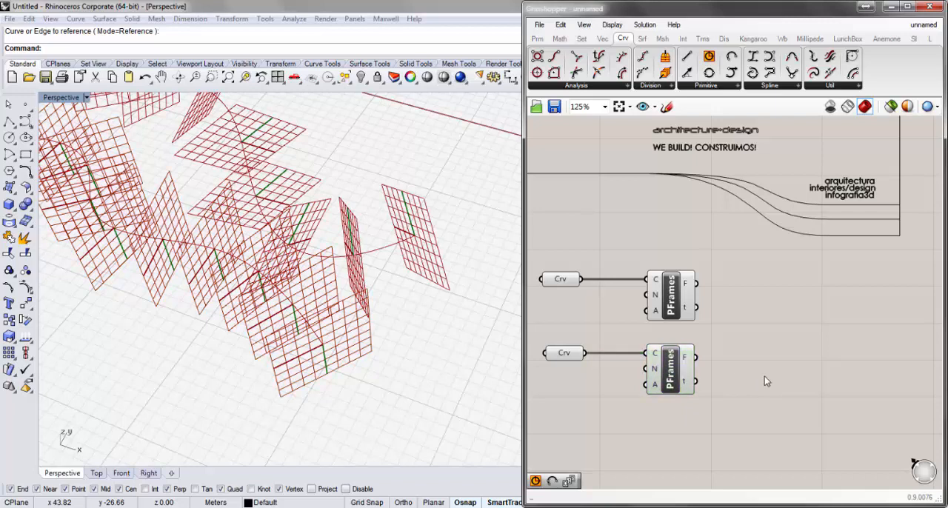
# Add a Rotate Plane component beside the lower Perp Frames component
pyautogui.click(603, 40)
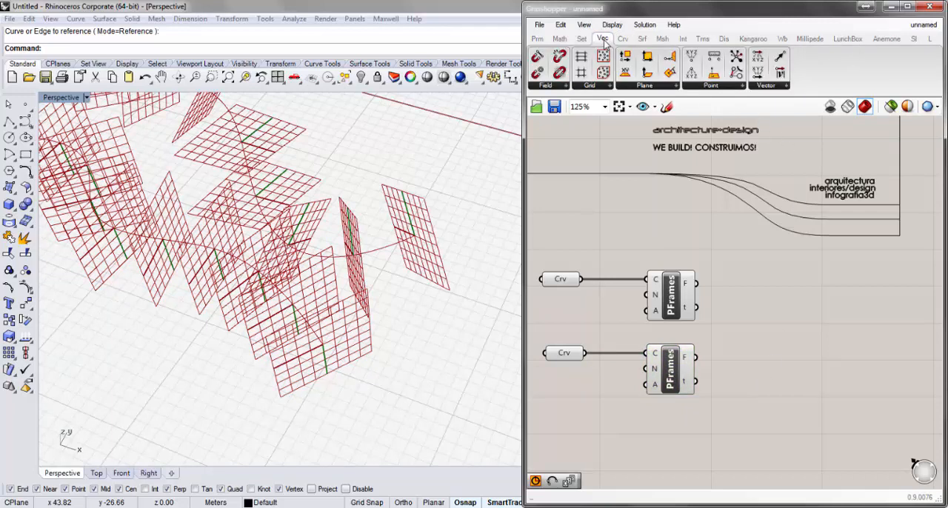
pyautogui.click(644, 87)
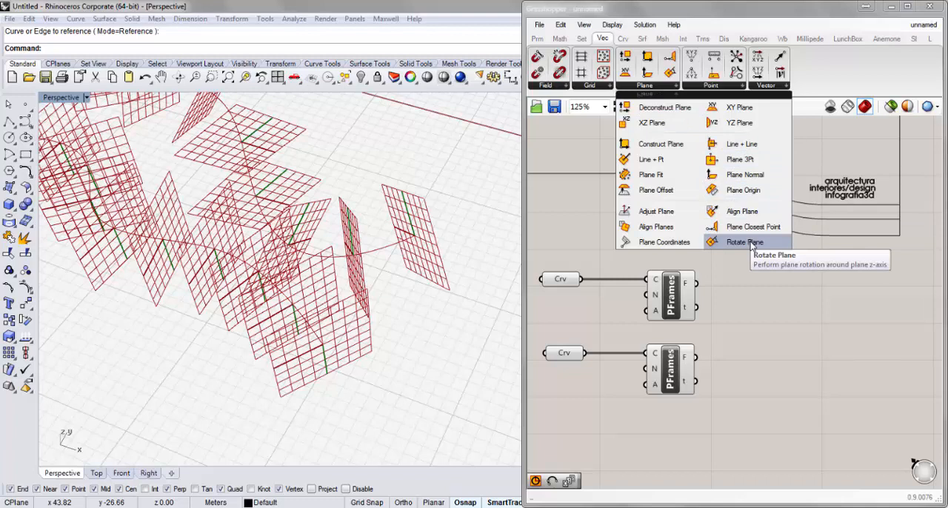
pyautogui.moveTo(753, 245); pyautogui.dragTo(774, 376)
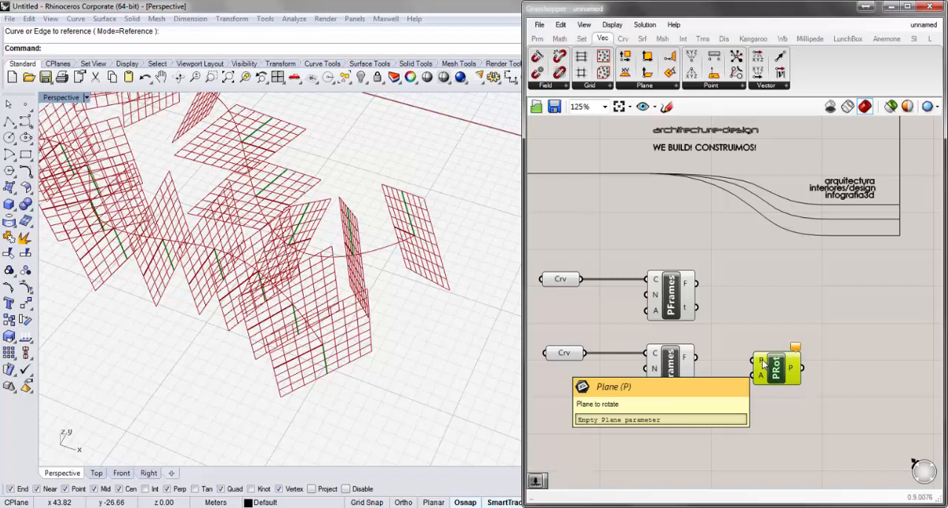
pyautogui.moveTo(763, 380)
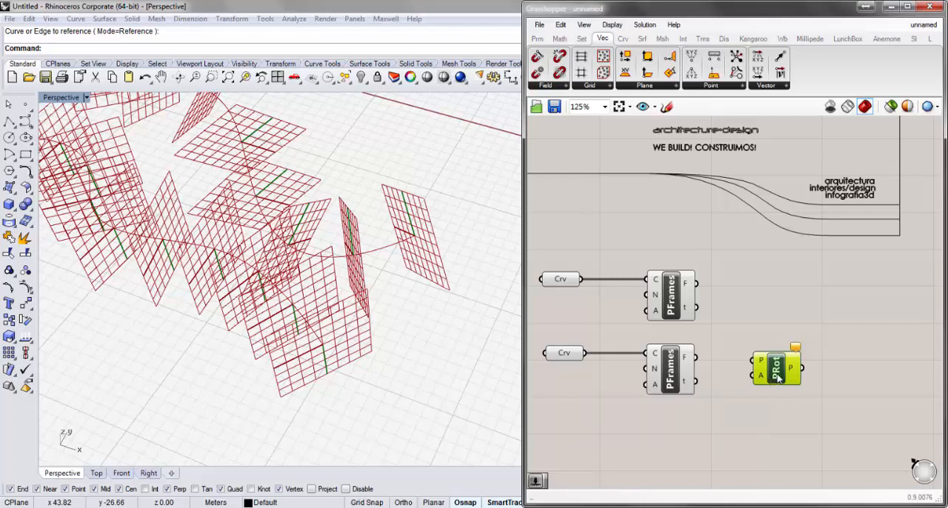
pyautogui.moveTo(778, 373); pyautogui.dragTo(781, 370)
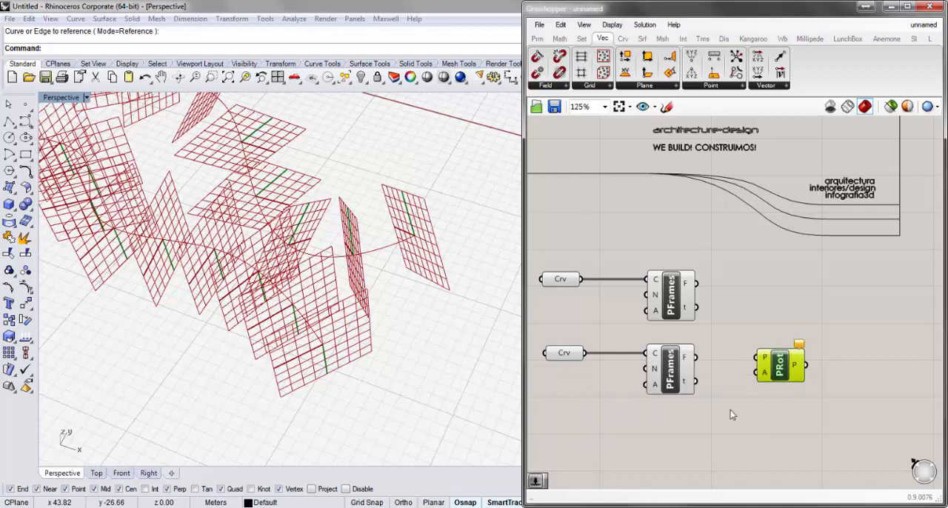
# Add a Radians component below Rotate Plane and connect its R output to the A input of Rotate Plane
pyautogui.doubleClick(706, 441)
pyautogui.write('r')
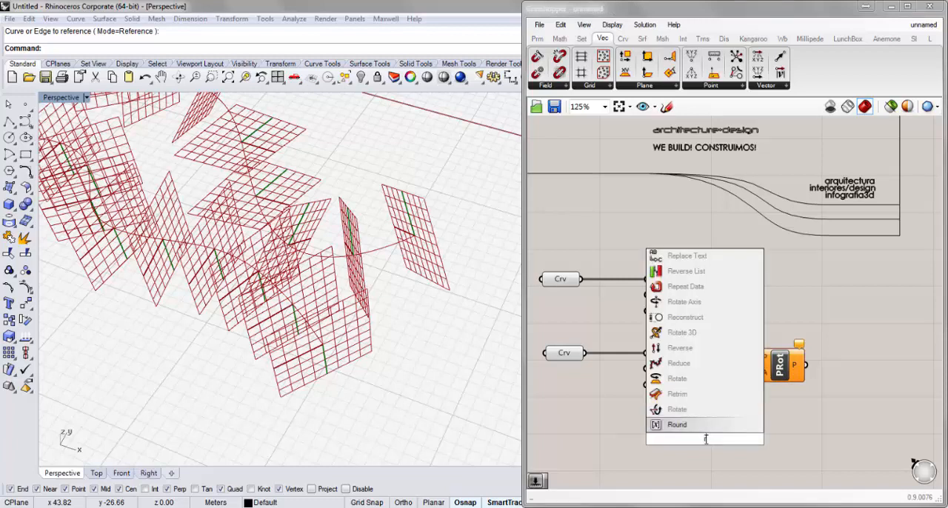
pyautogui.write('ad')
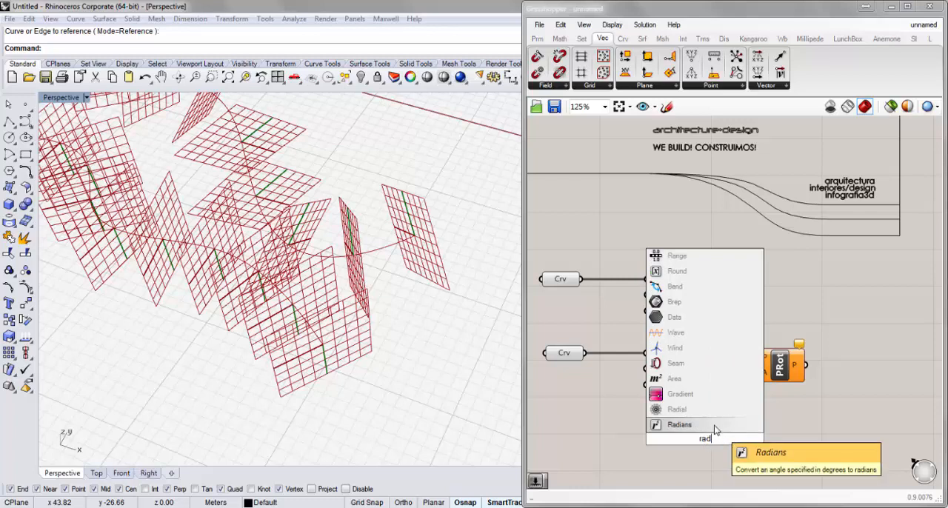
pyautogui.click(715, 430)
pyautogui.moveTo(716, 437); pyautogui.dragTo(758, 401)
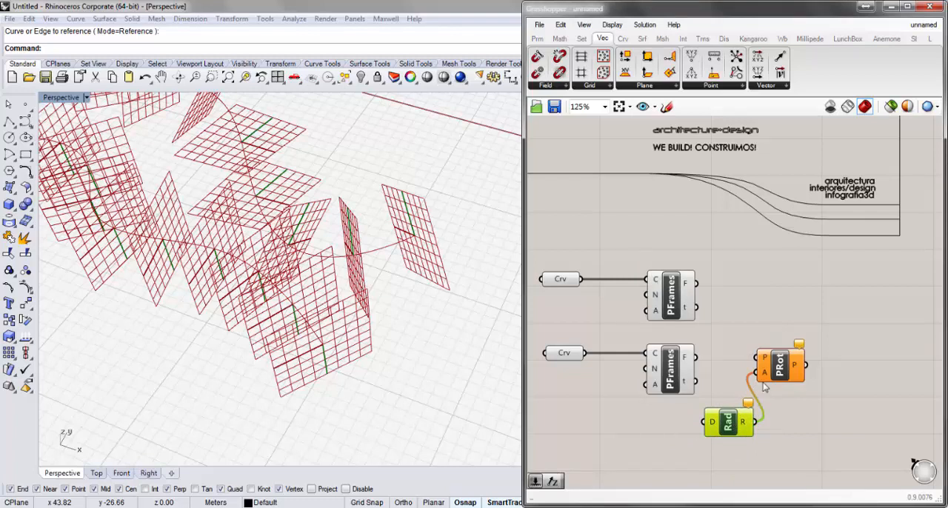
# Add a number slider set to 180 and connect it to the D input of the Radians component
pyautogui.doubleClick(597, 450)
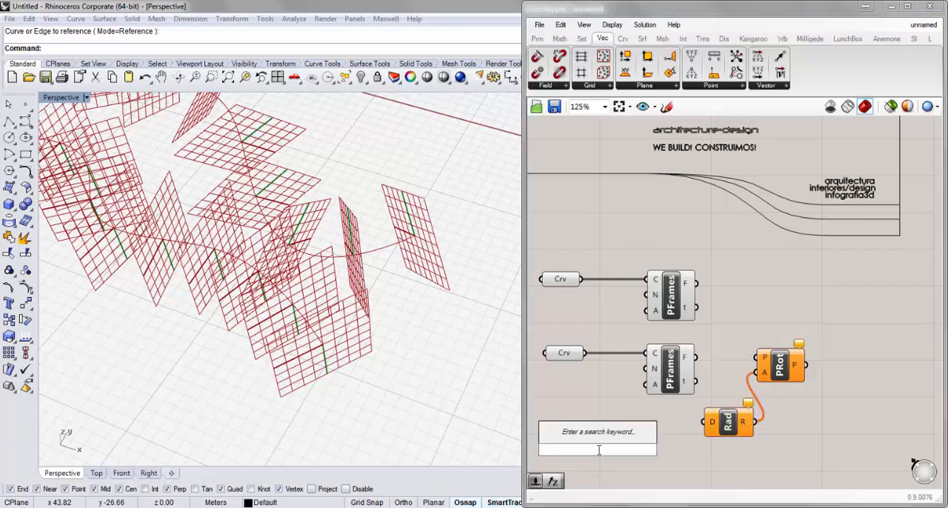
pyautogui.write('180')
pyautogui.press('Return')
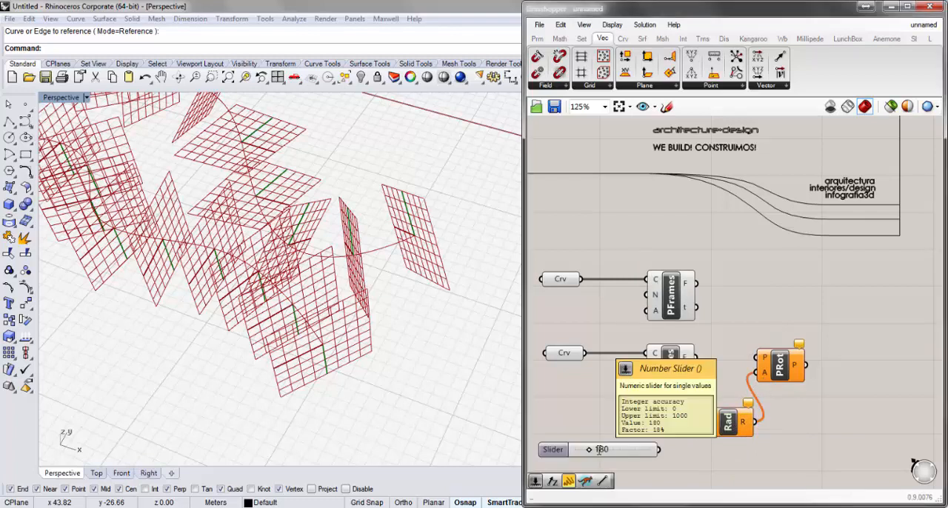
pyautogui.moveTo(621, 449)
pyautogui.mouseDown()
pyautogui.moveTo(627, 423)
pyautogui.moveTo(710, 424)
pyautogui.mouseUp()
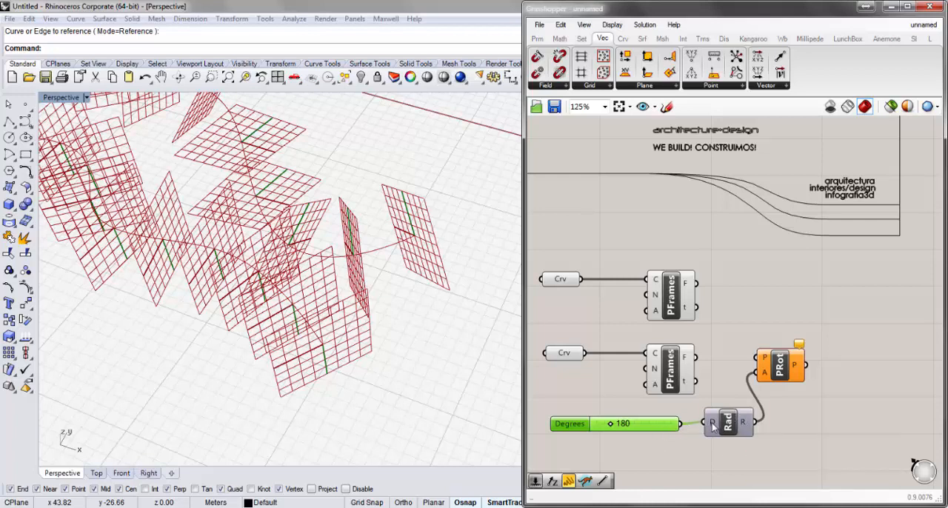
pyautogui.moveTo(713, 428)
pyautogui.moveTo(747, 426)
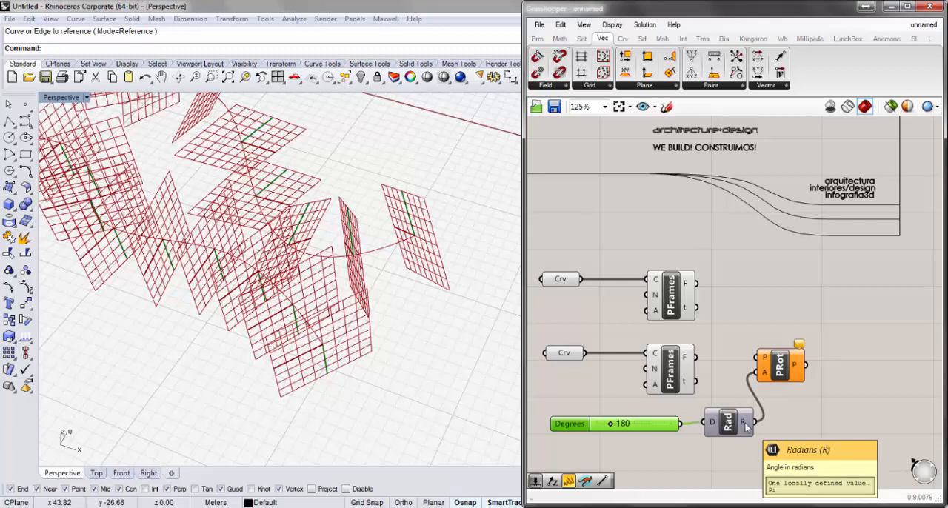
# Connect the lower Perp Frames F output to the Rotate Plane P input and turn off that Perp Frames component's preview
pyautogui.moveTo(697, 357); pyautogui.dragTo(752, 363)
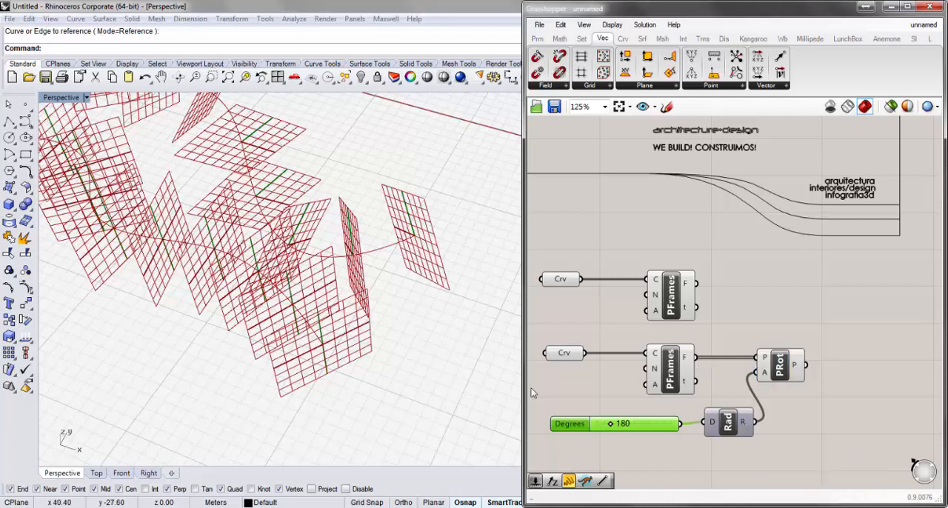
pyautogui.click(669, 374)
pyautogui.rightClick(669, 370)
pyautogui.click(692, 390)
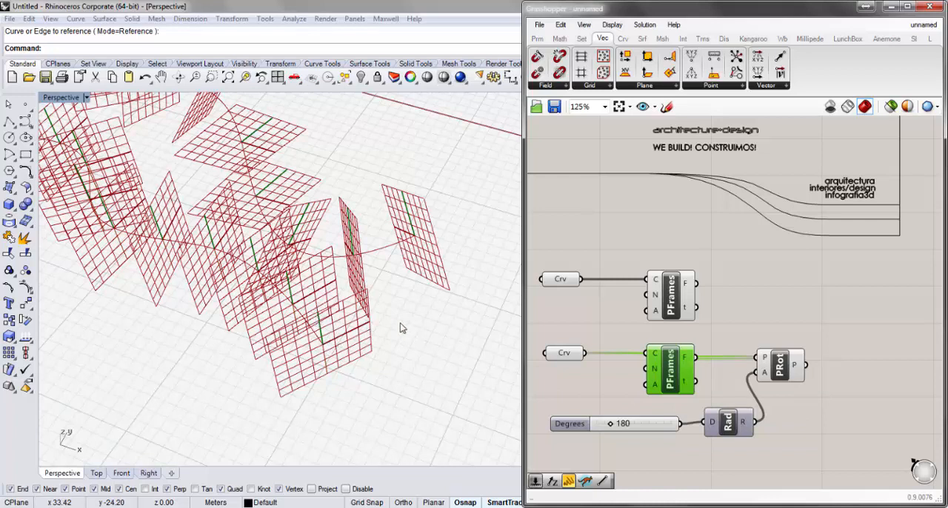
# Add an Arc SED component in the empty canvas area past the Perp Frames and Rotate Plane components
pyautogui.moveTo(389, 318); pyautogui.dragTo(375, 285, button='right')
pyautogui.scroll(-5, 389, 364)
pyautogui.scroll(4, 317, 261)
pyautogui.moveTo(850, 314); pyautogui.dragTo(739, 303, button='right')
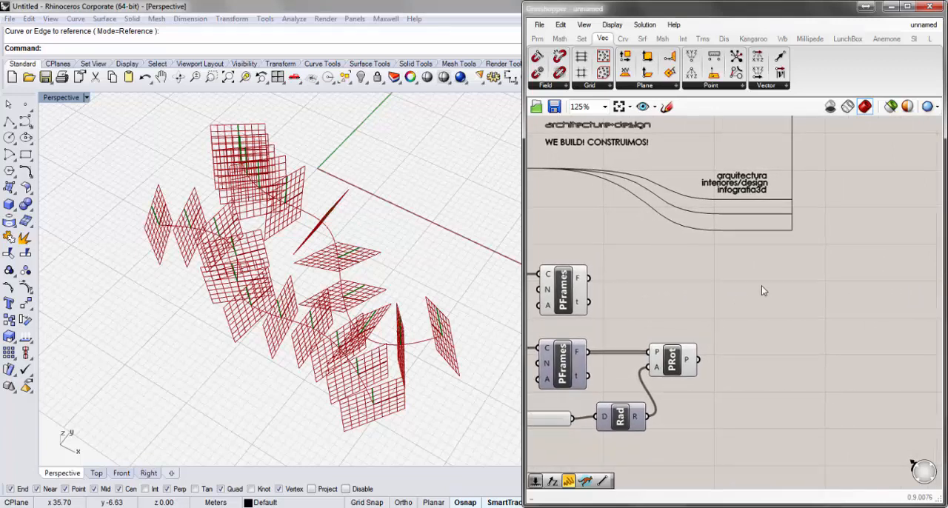
pyautogui.click(623, 38)
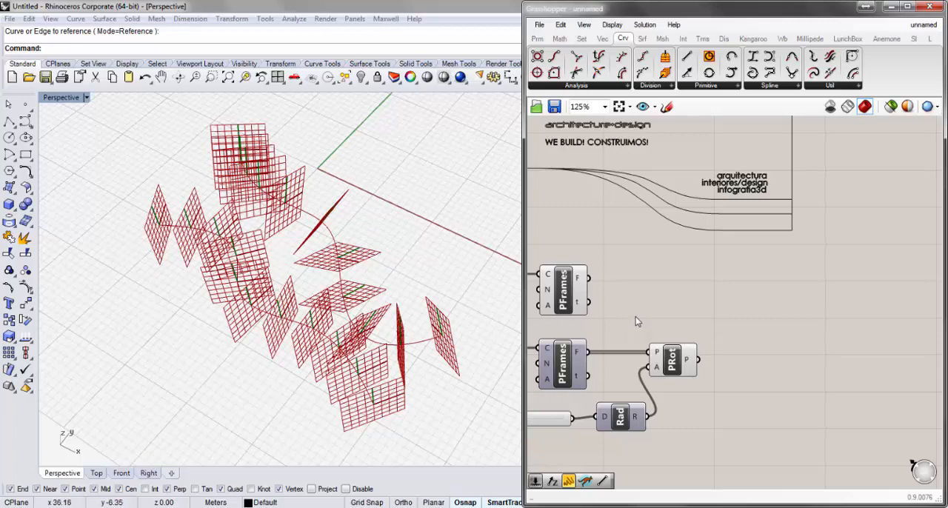
pyautogui.click(731, 88)
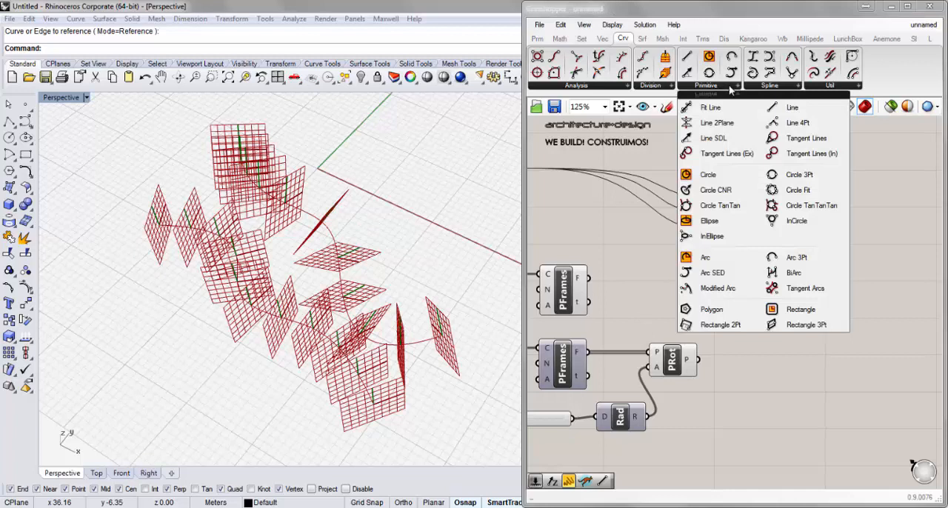
pyautogui.click(711, 272)
pyautogui.click(763, 300)
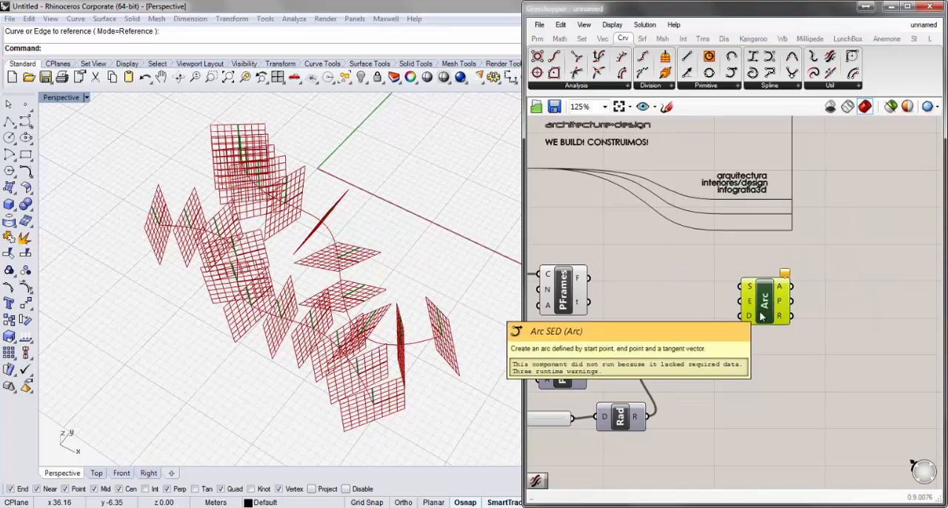
pyautogui.moveTo(764, 316); pyautogui.dragTo(769, 316)
# Connect the upper Perp Frames F output to the Arc SED S input and the Rotate Plane output to its E input
pyautogui.moveTo(703, 324); pyautogui.dragTo(737, 329, button='right')
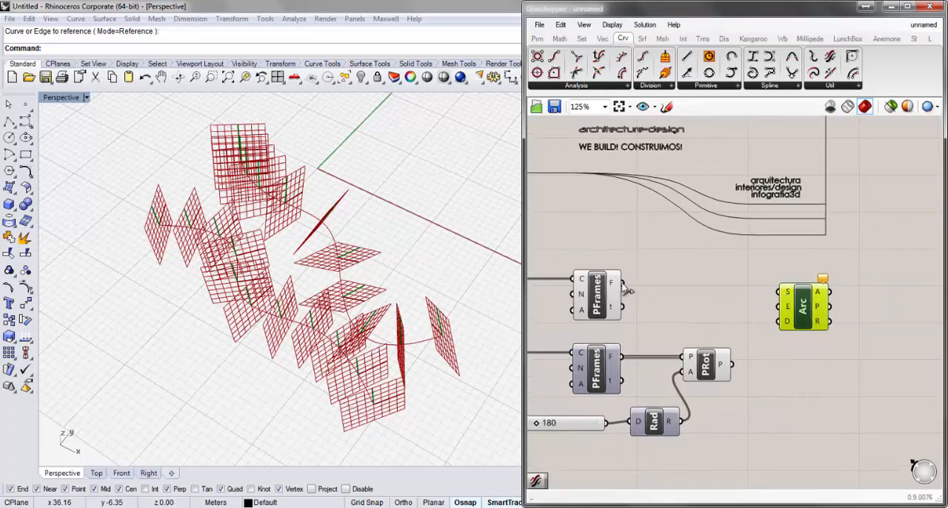
pyautogui.moveTo(615, 286)
pyautogui.moveTo(622, 282); pyautogui.dragTo(778, 292)
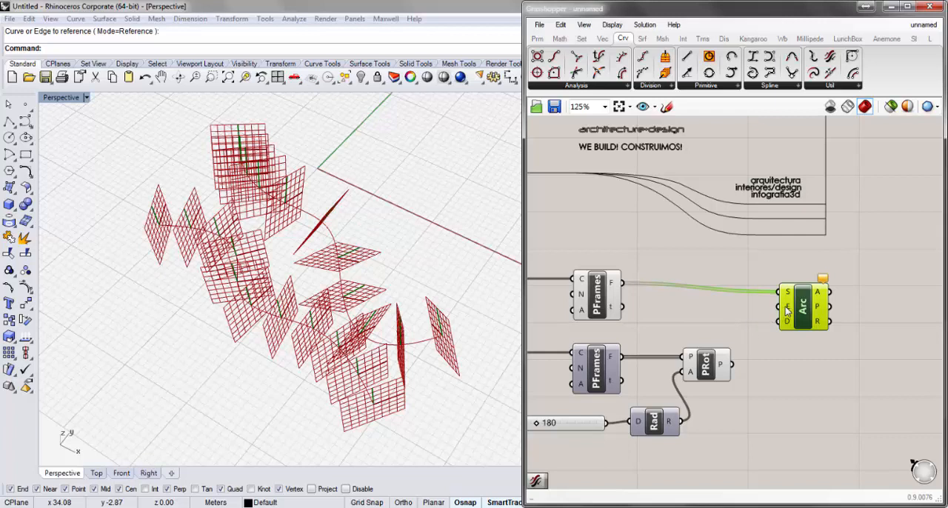
pyautogui.moveTo(728, 371)
pyautogui.moveTo(732, 364); pyautogui.dragTo(818, 306)
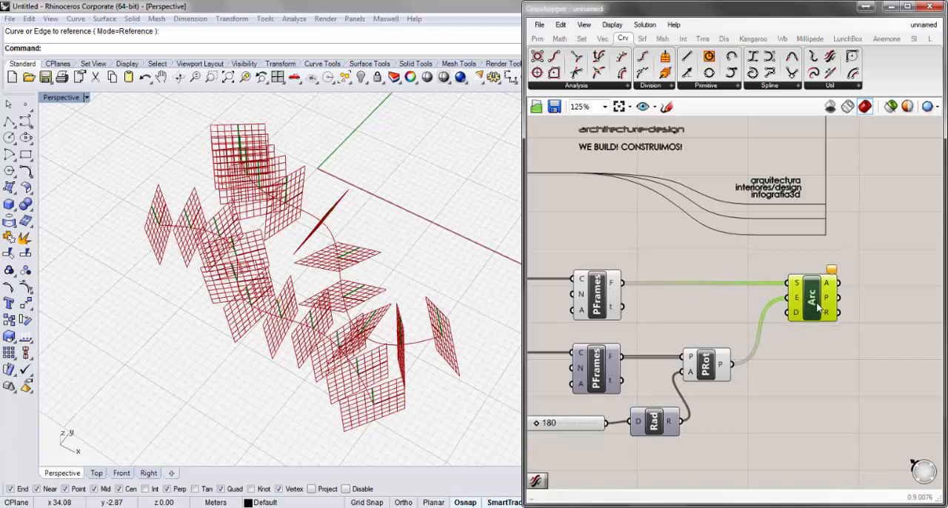
# Add a Unit Z vector component and connect its V output to the D input of Arc SED
pyautogui.moveTo(339, 318); pyautogui.dragTo(339, 293, button='right')
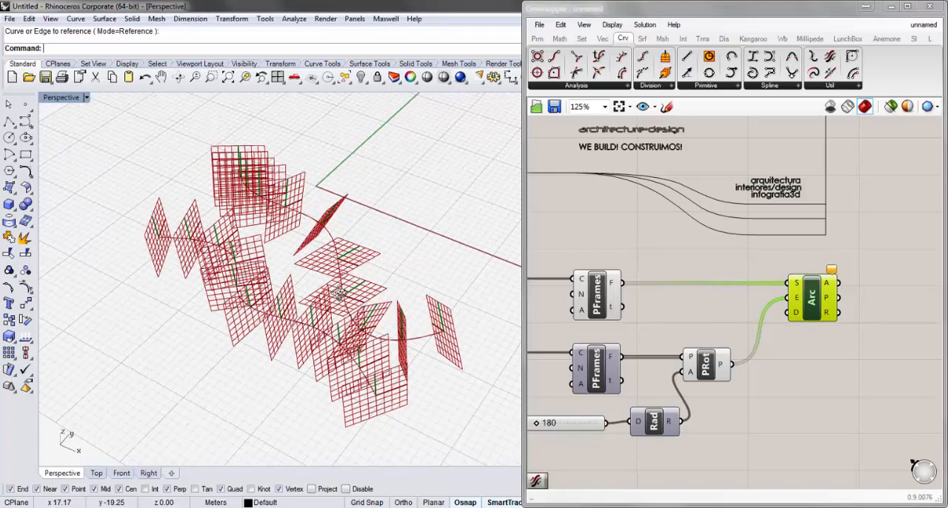
pyautogui.moveTo(406, 260); pyautogui.dragTo(434, 286, button='right')
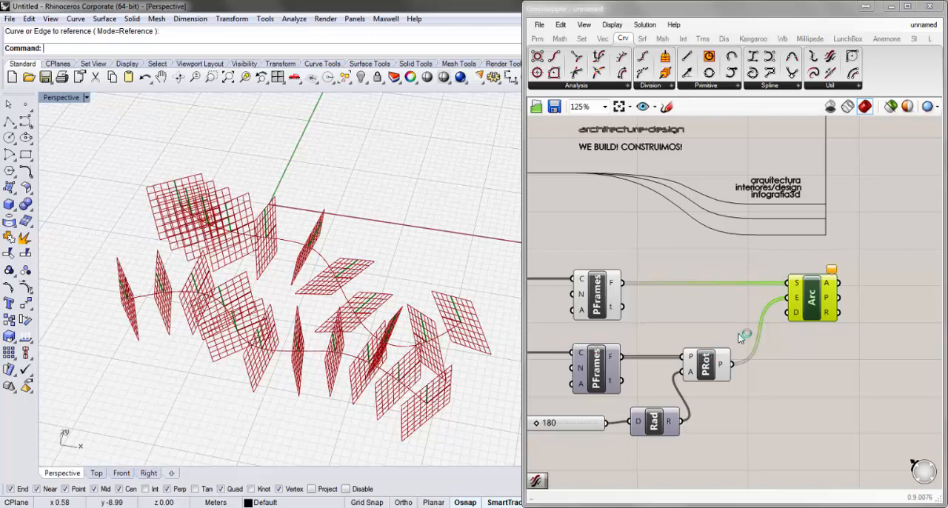
pyautogui.moveTo(415, 319); pyautogui.dragTo(392, 320, button='right')
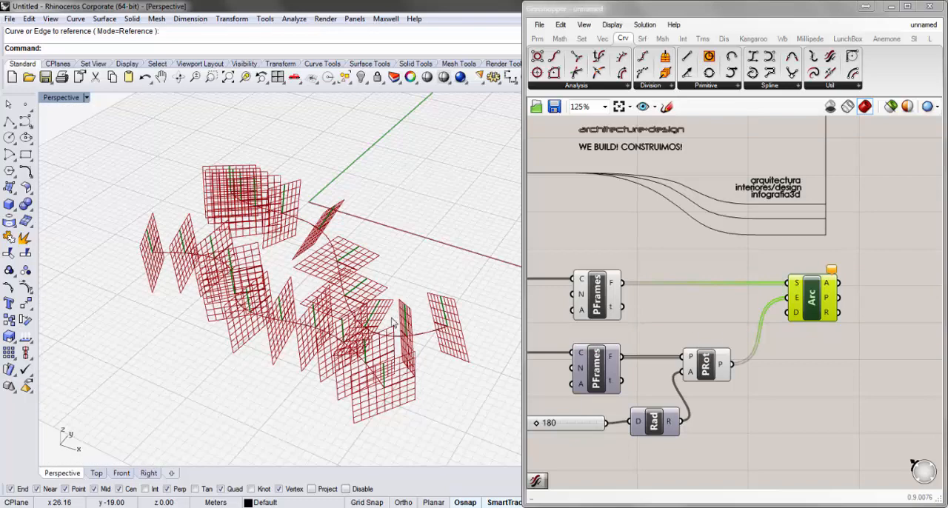
pyautogui.doubleClick(702, 324)
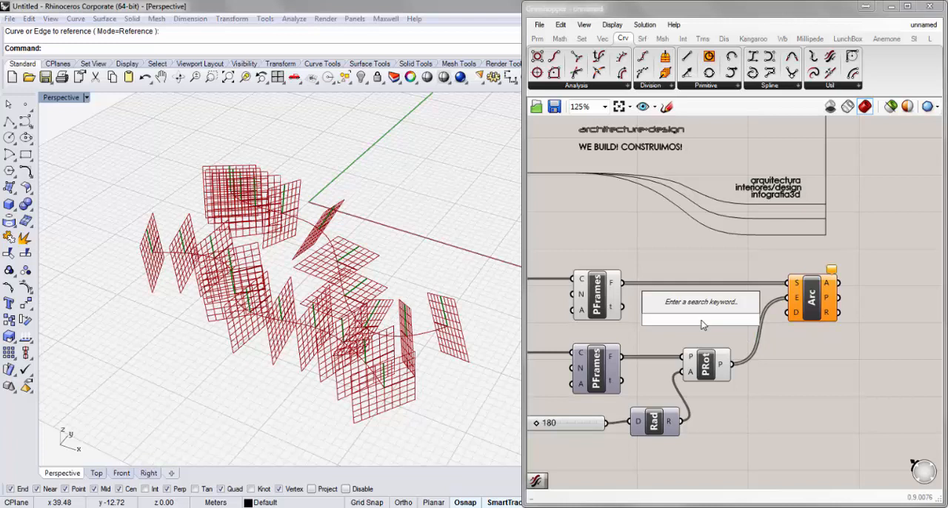
pyautogui.write('z')
pyautogui.click(695, 308)
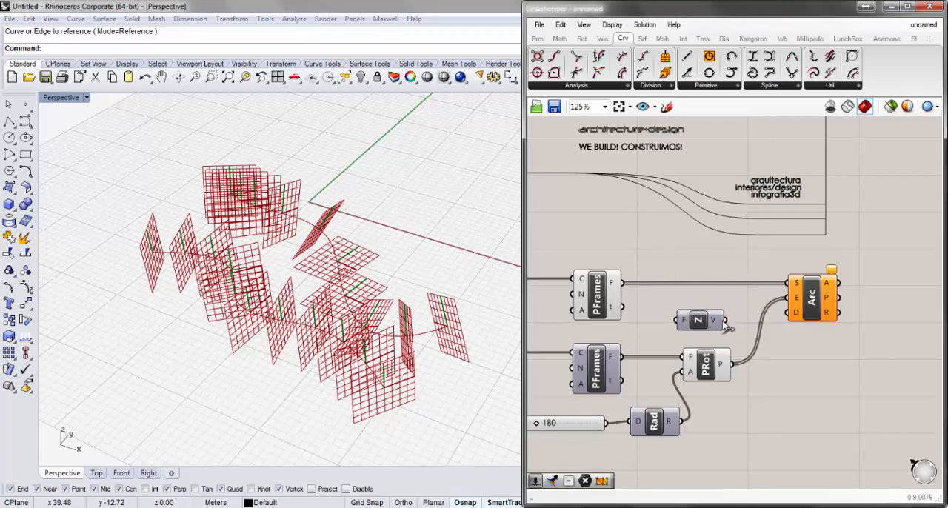
pyautogui.click(708, 324)
pyautogui.moveTo(707, 325); pyautogui.dragTo(788, 311)
# Turn off the preview of the upper Perp Frames and Rotate Plane components so only the arcs and curves display
pyautogui.moveTo(433, 291); pyautogui.dragTo(457, 302, button='right')
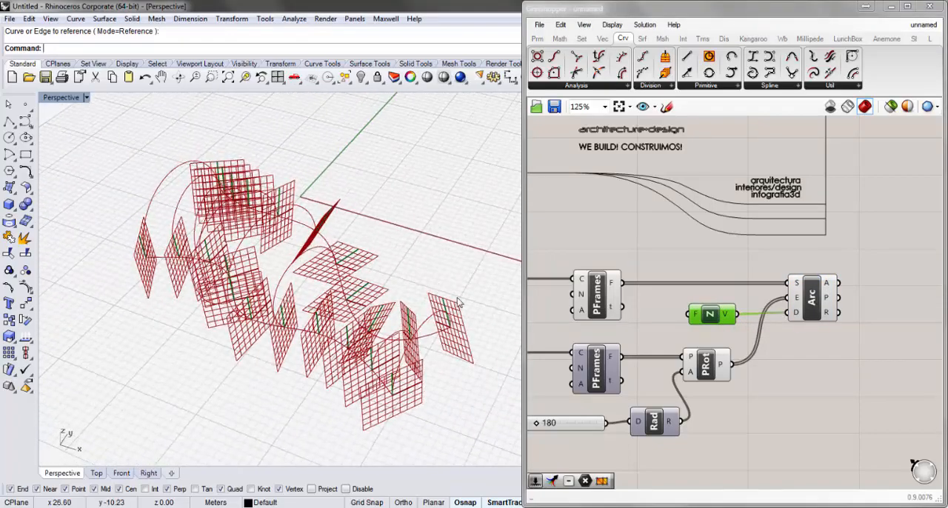
pyautogui.rightClick(593, 296)
pyautogui.click(623, 319)
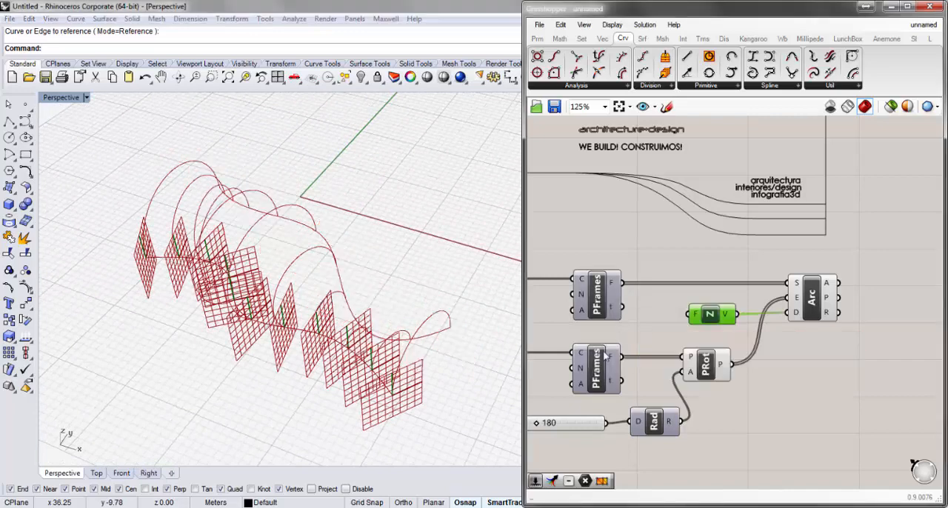
pyautogui.rightClick(600, 362)
pyautogui.click(794, 432)
pyautogui.rightClick(707, 364)
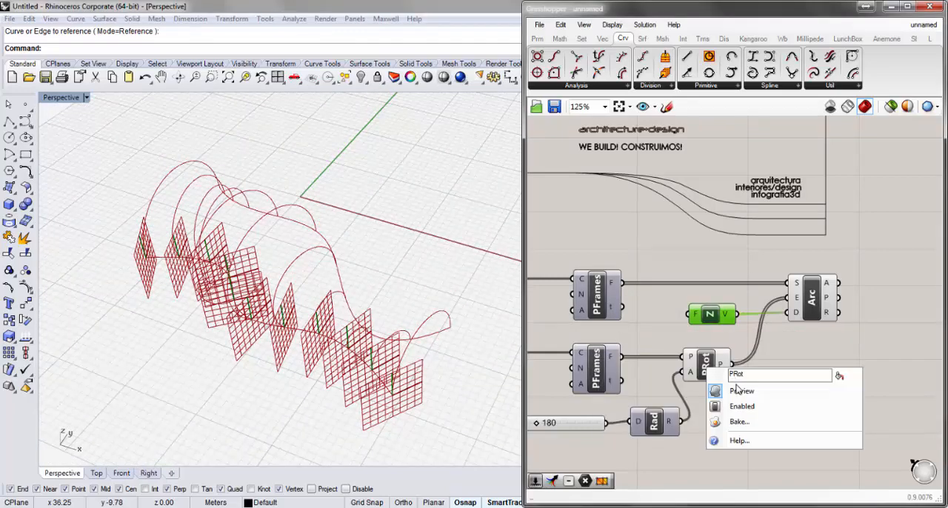
pyautogui.click(739, 392)
# Examine the arcs spanning the two curves from several angles and distances in the perspective view
pyautogui.moveTo(445, 287); pyautogui.dragTo(402, 332, button='right')
pyautogui.scroll(-5, 372, 360)
pyautogui.moveTo(423, 364); pyautogui.dragTo(384, 370, button='right')
pyautogui.scroll(13, 383, 363)
pyautogui.scroll(-5, 372, 342)
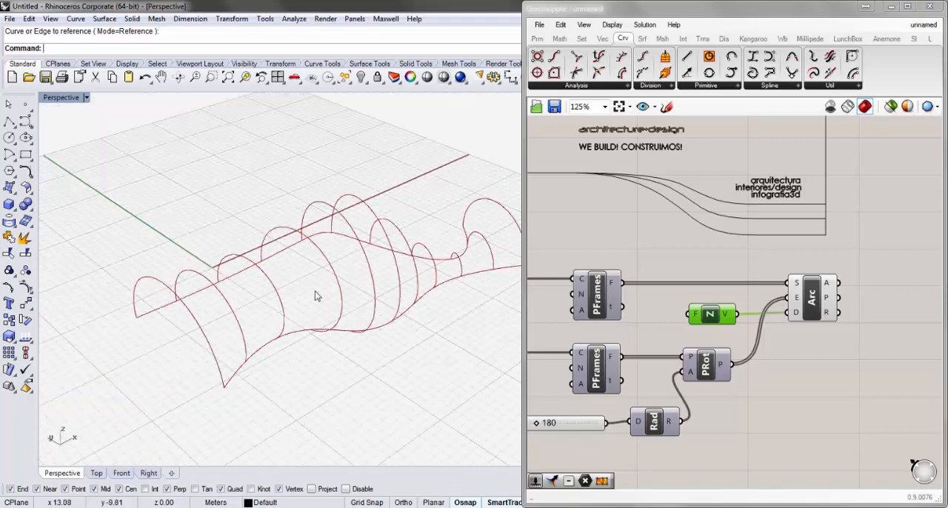
pyautogui.moveTo(326, 389); pyautogui.dragTo(345, 329, button='right')
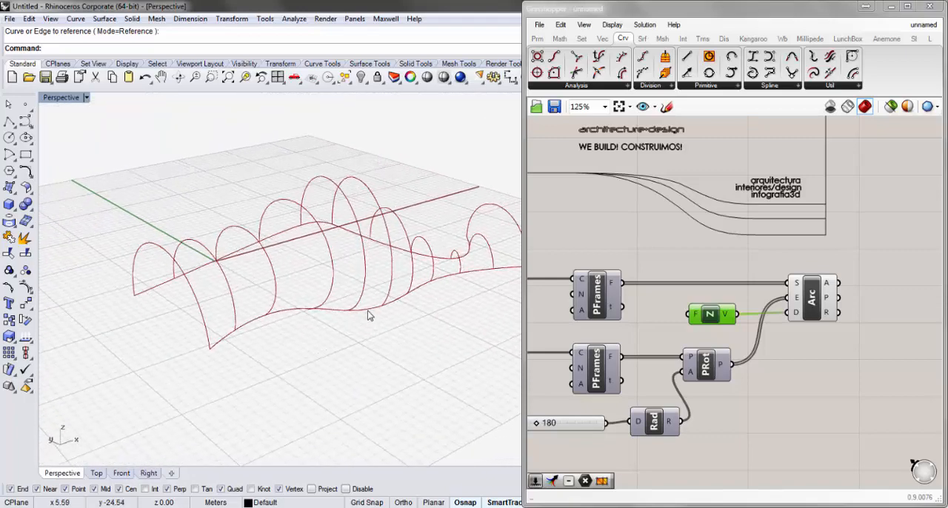
# Show the control points of the front curve and pull its third point outward, away from the opposite curve
pyautogui.click(367, 313)
pyautogui.click(26, 287)
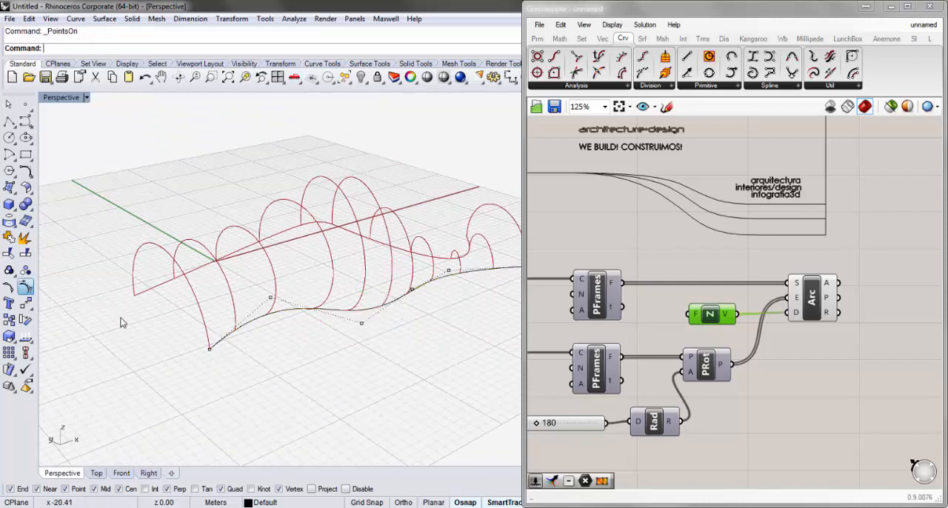
pyautogui.moveTo(330, 349); pyautogui.dragTo(405, 332)
pyautogui.moveTo(343, 337); pyautogui.dragTo(280, 371, button='right')
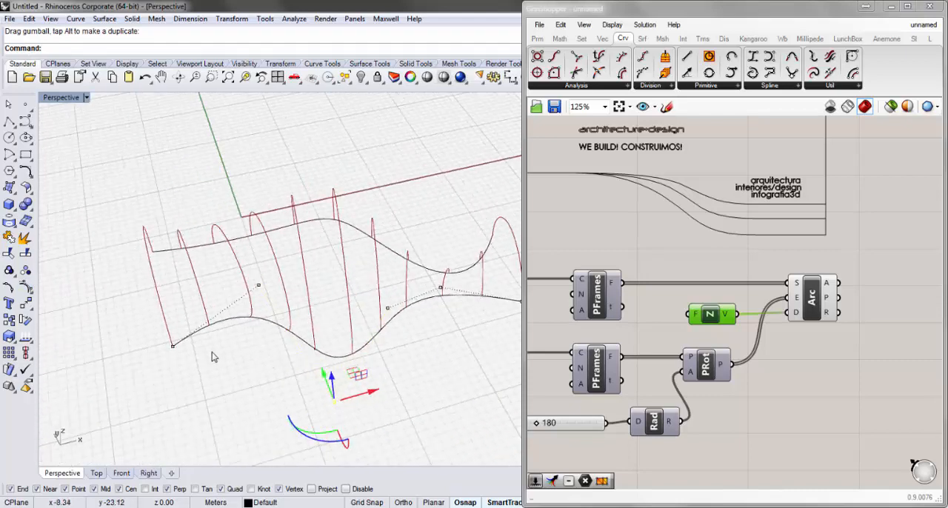
# Reposition the end point and the neighbouring control point at the near end of the front curve
pyautogui.moveTo(210, 352); pyautogui.dragTo(276, 283)
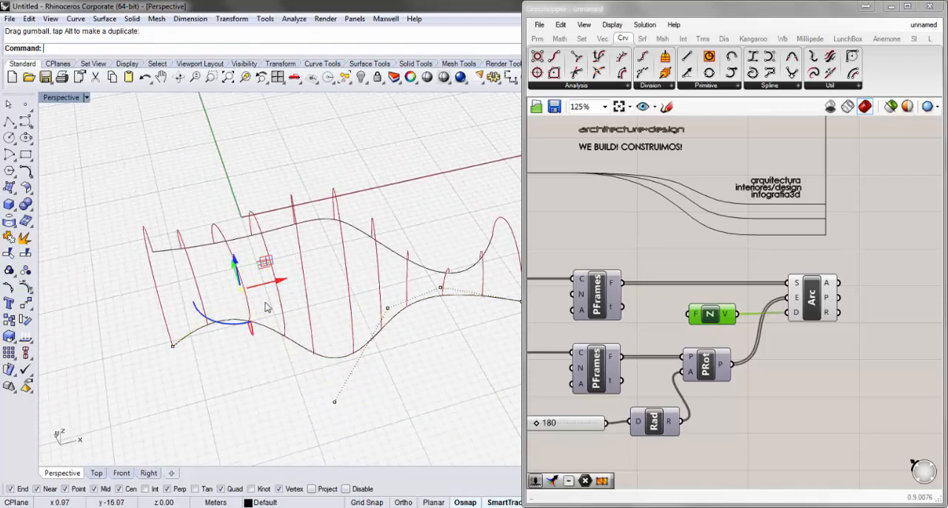
pyautogui.moveTo(162, 371); pyautogui.dragTo(250, 278)
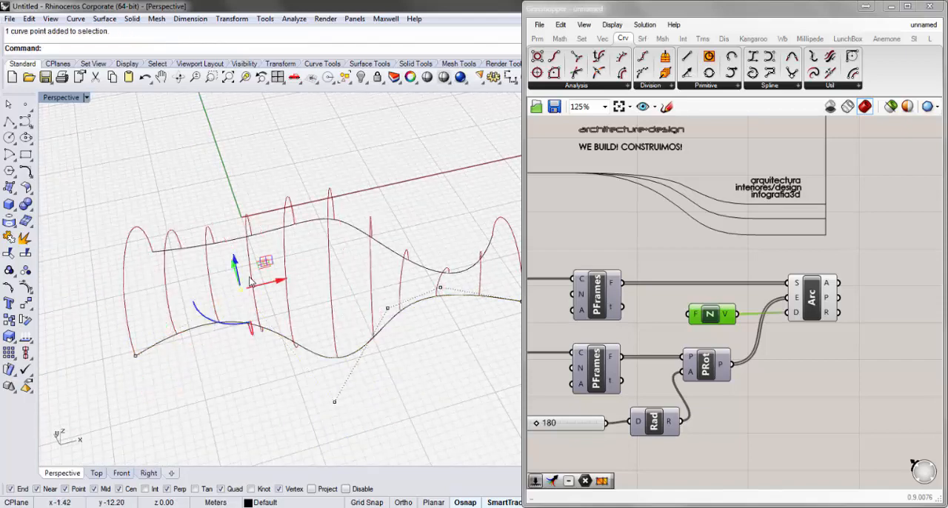
pyautogui.moveTo(237, 271); pyautogui.dragTo(252, 314, button='right')
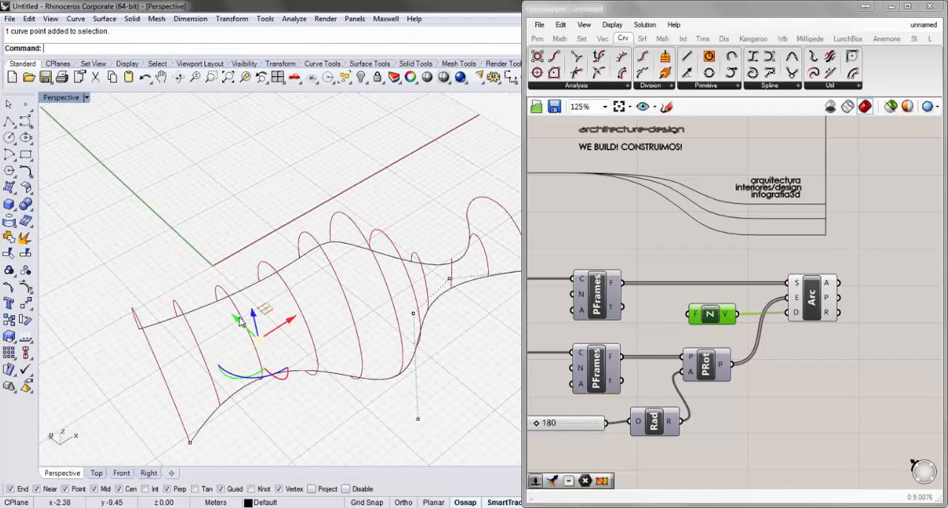
pyautogui.moveTo(240, 321); pyautogui.dragTo(250, 330)
# Move the control point next to the far end of the front curve outward, then hide the control points and check the arcs
pyautogui.moveTo(316, 328); pyautogui.dragTo(276, 348, button='right')
pyautogui.moveTo(392, 346); pyautogui.dragTo(424, 305)
pyautogui.moveTo(436, 306); pyautogui.dragTo(352, 309, button='right')
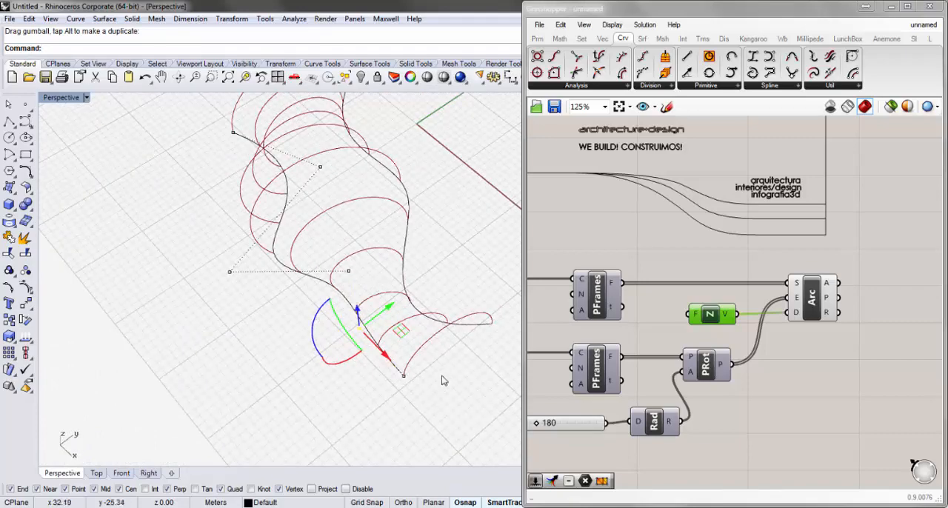
pyautogui.moveTo(378, 404); pyautogui.dragTo(375, 407)
pyautogui.moveTo(438, 358); pyautogui.dragTo(400, 397)
pyautogui.moveTo(384, 333); pyautogui.dragTo(424, 209, button='right')
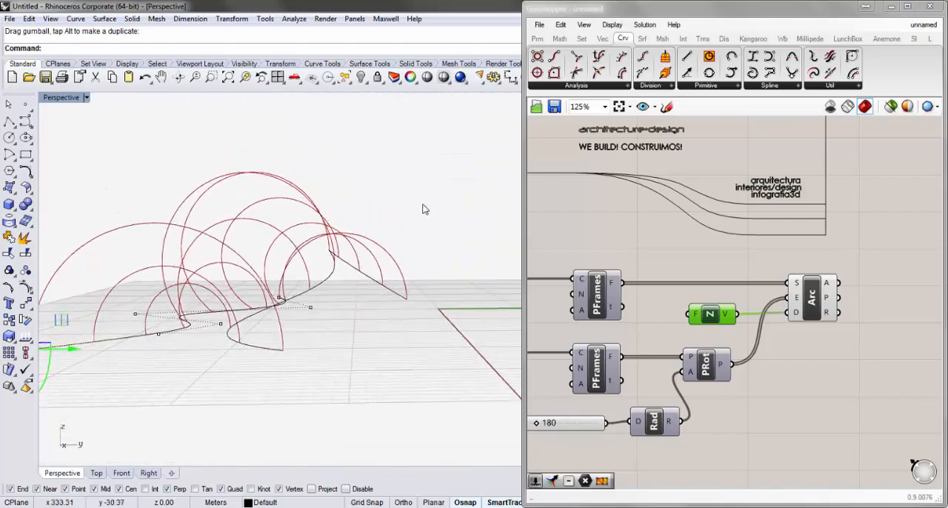
pyautogui.moveTo(367, 291); pyautogui.dragTo(465, 309, button='right')
pyautogui.moveTo(389, 353); pyautogui.dragTo(437, 339, button='right')
pyautogui.moveTo(363, 328); pyautogui.dragTo(384, 344, button='right')
pyautogui.click(378, 312)
pyautogui.scroll(-4, 376, 309)
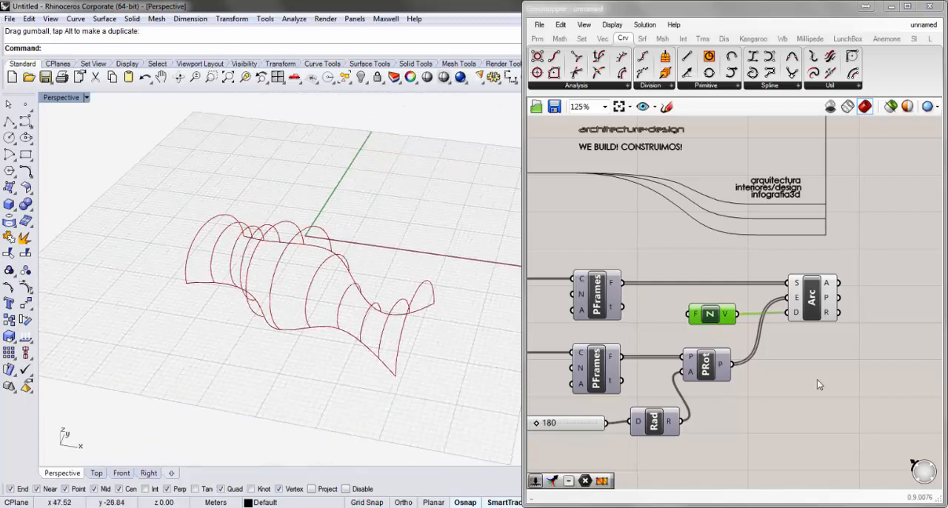
# Add a Loft component to the canvas beside the Arc SED component
pyautogui.click(839, 380)
pyautogui.moveTo(839, 380); pyautogui.dragTo(754, 334, button='right')
pyautogui.scroll(-2, 797, 339)
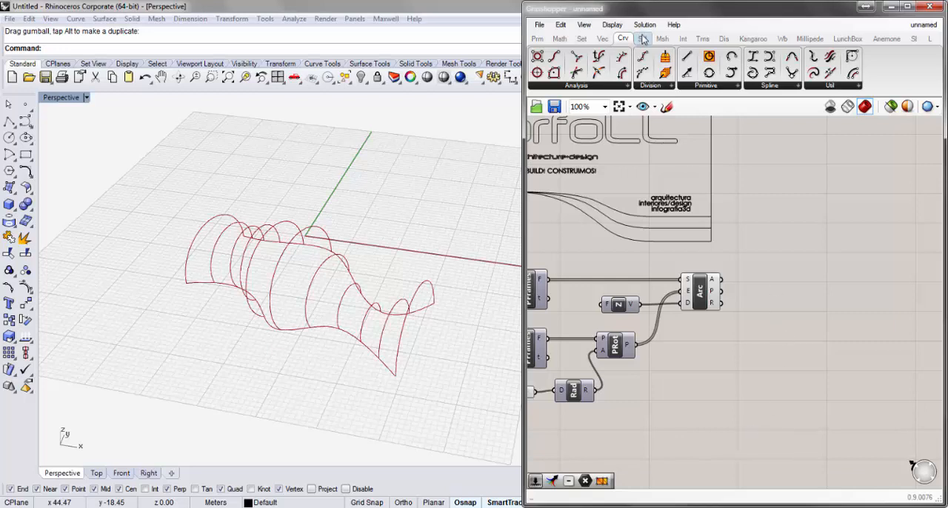
pyautogui.click(643, 39)
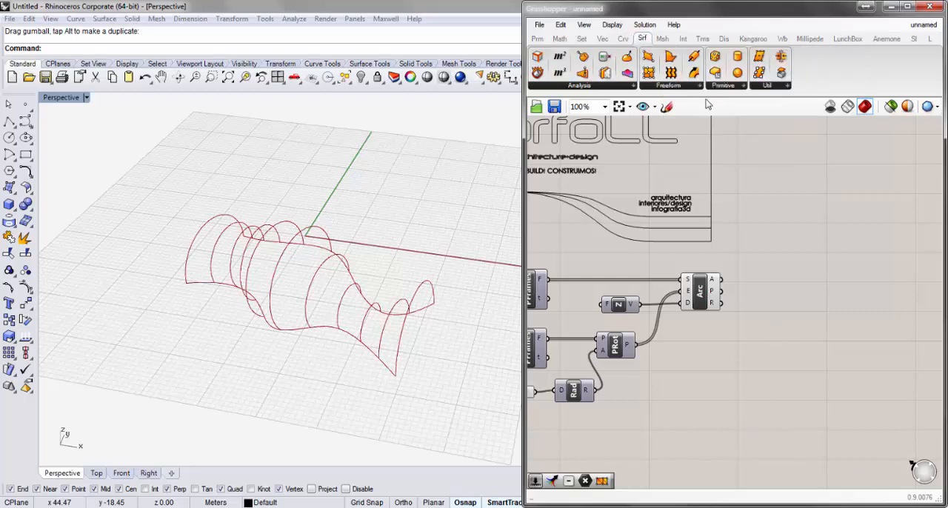
pyautogui.click(697, 86)
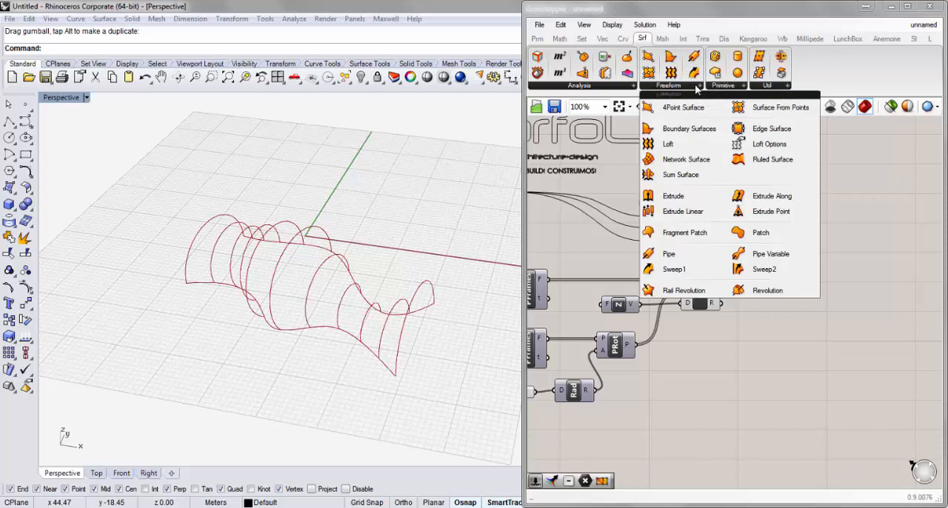
pyautogui.click(684, 146)
pyautogui.click(790, 302)
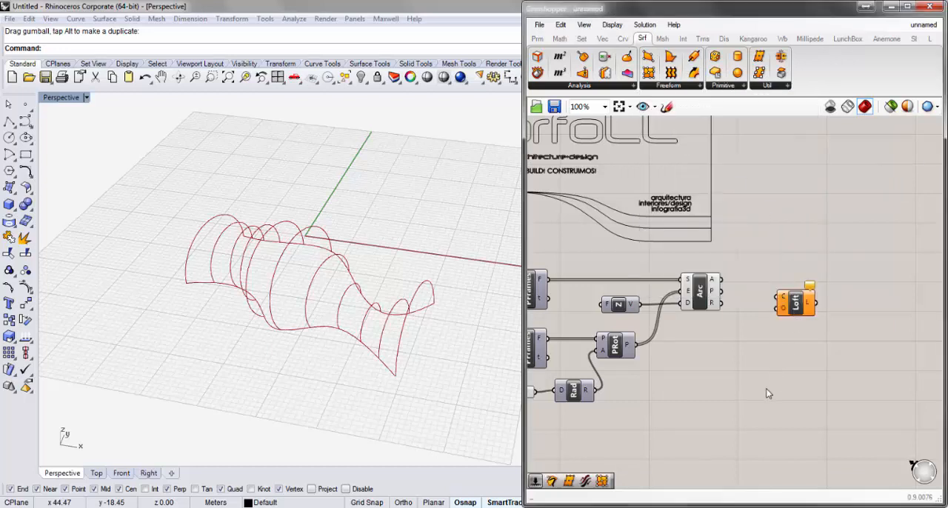
pyautogui.doubleClick(767, 394)
pyautogui.write('lo')
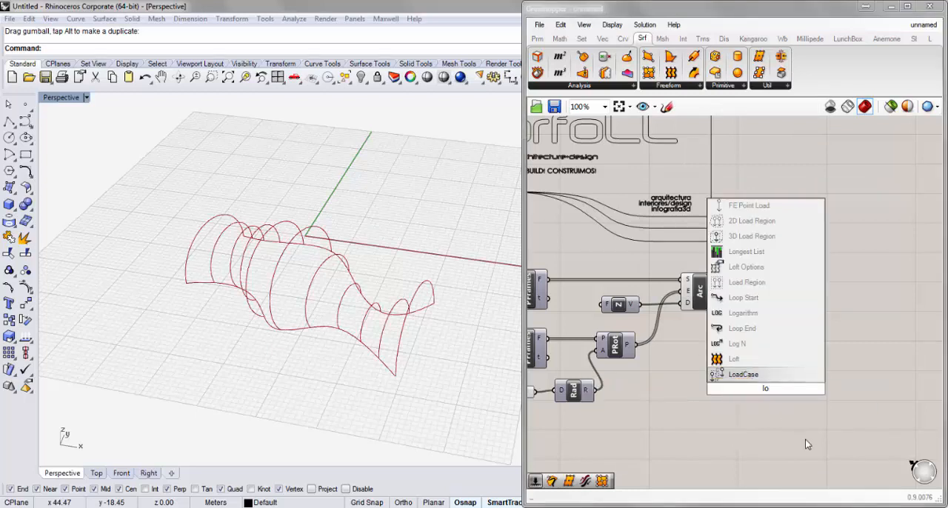
pyautogui.press('Return')
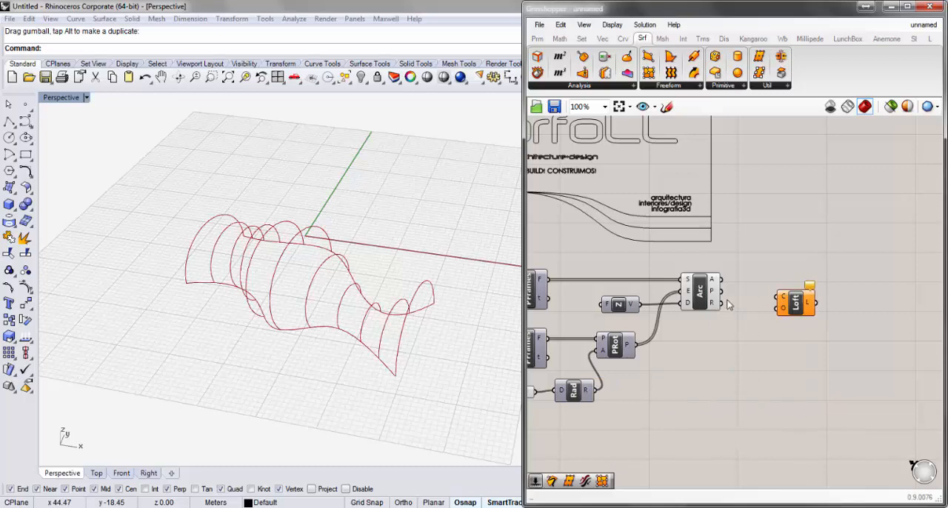
# Connect the A output of Arc SED to the C input of Loft and examine how the surface follows the arcs
pyautogui.moveTo(723, 280); pyautogui.dragTo(804, 288)
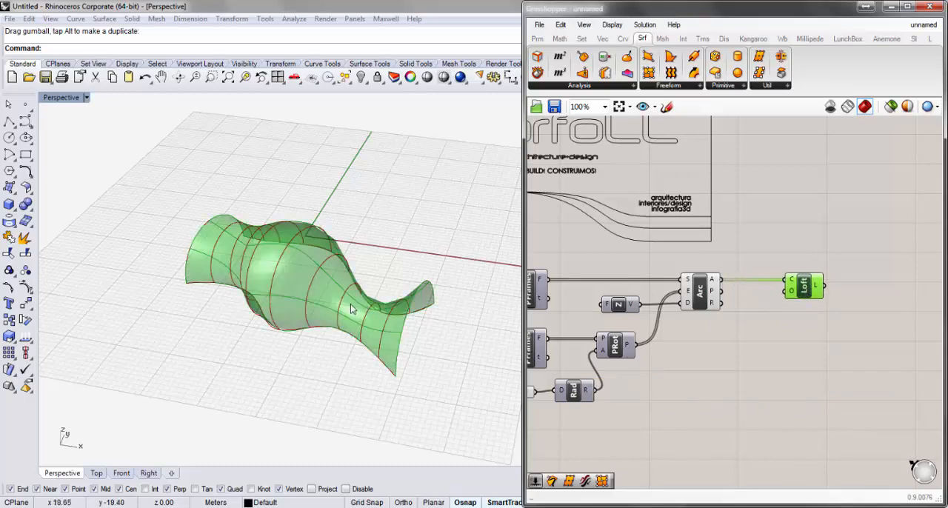
pyautogui.moveTo(354, 308); pyautogui.dragTo(417, 312, button='right')
pyautogui.scroll(10, 377, 306)
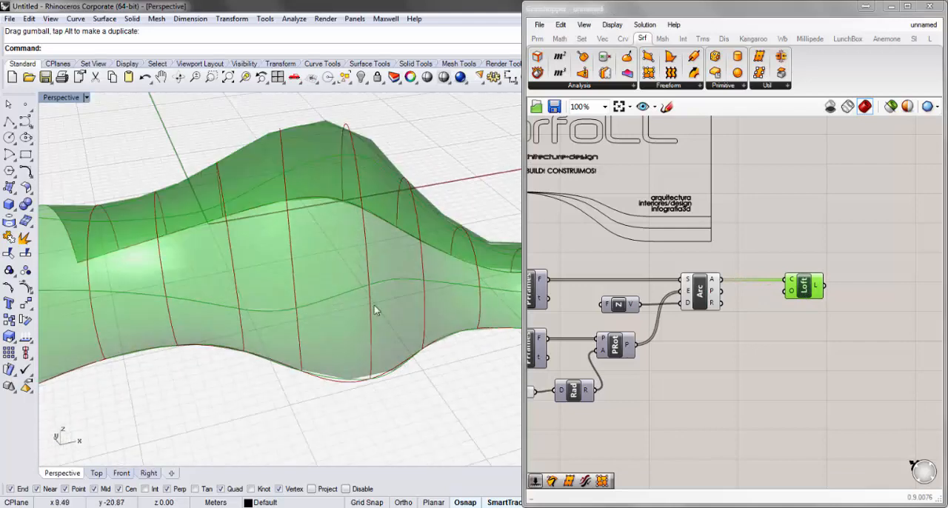
pyautogui.scroll(-10, 331, 254)
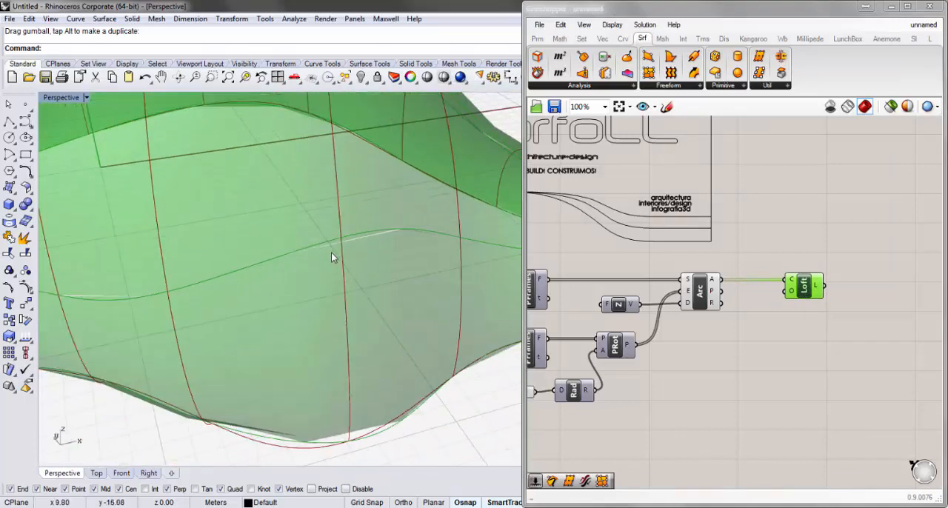
pyautogui.moveTo(316, 255)
pyautogui.mouseDown(button='right')
pyautogui.moveTo(307, 224)
pyautogui.moveTo(360, 332)
pyautogui.moveTo(380, 245)
pyautogui.moveTo(313, 277)
pyautogui.moveTo(251, 281)
pyautogui.moveTo(277, 279)
pyautogui.mouseUp(button='right')
pyautogui.moveTo(391, 219); pyautogui.dragTo(289, 223, button='right')
pyautogui.scroll(5, 287, 223)
pyautogui.scroll(-5, 287, 223)
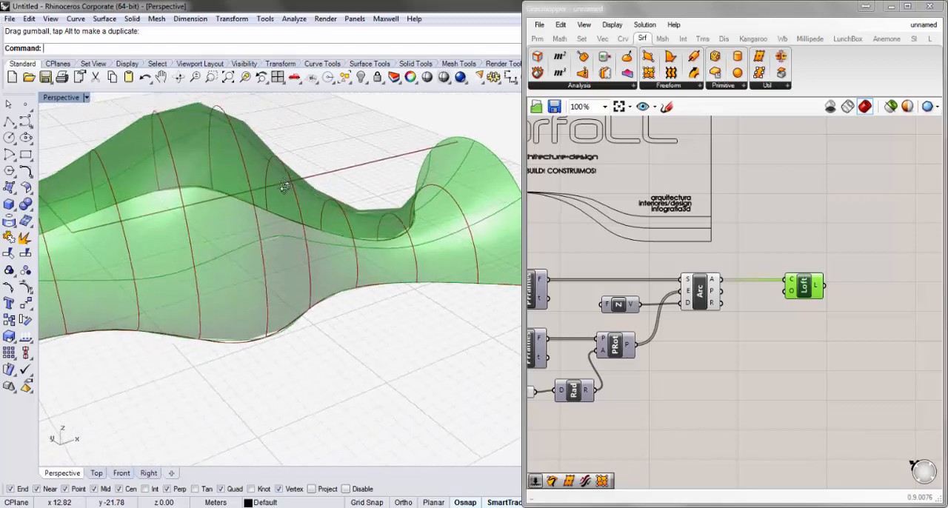
# Change the loft type to Loose in the options of the Loft component and compare the surface with the arcs
pyautogui.rightClick(791, 296)
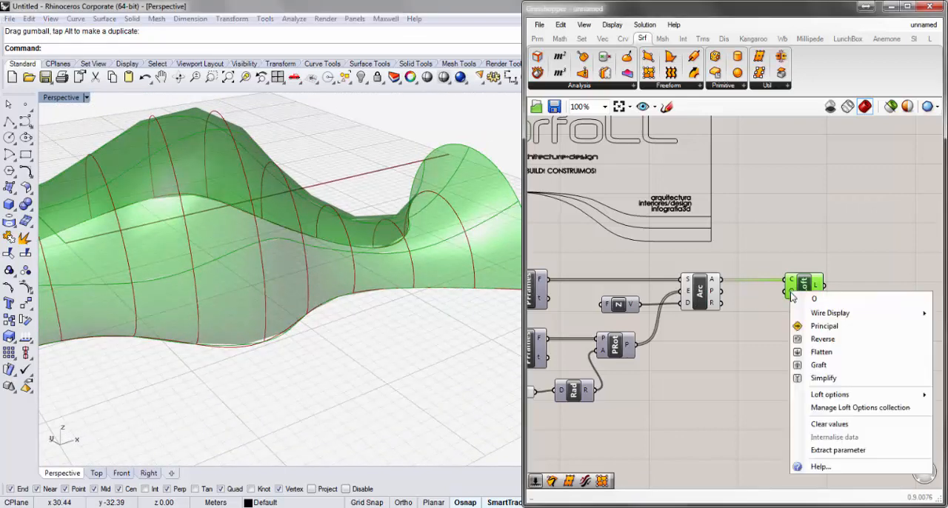
pyautogui.moveTo(830, 399)
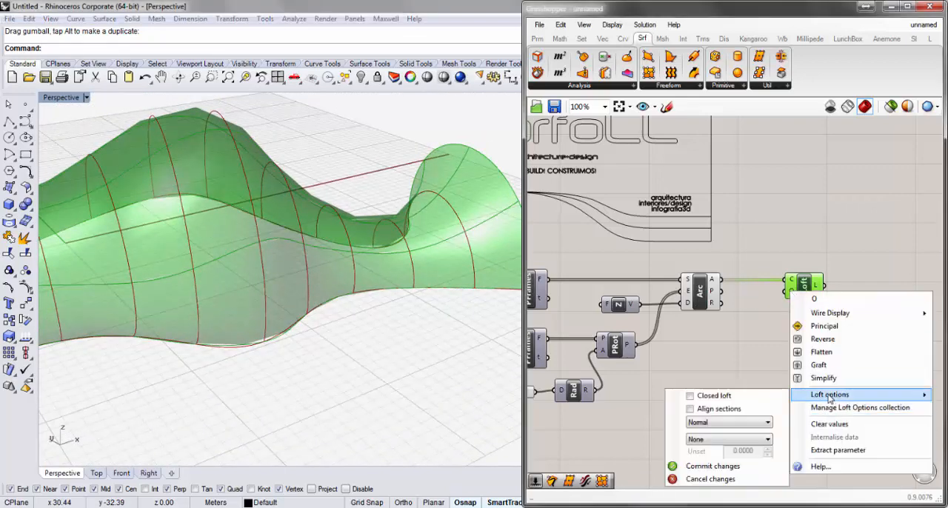
pyautogui.click(714, 427)
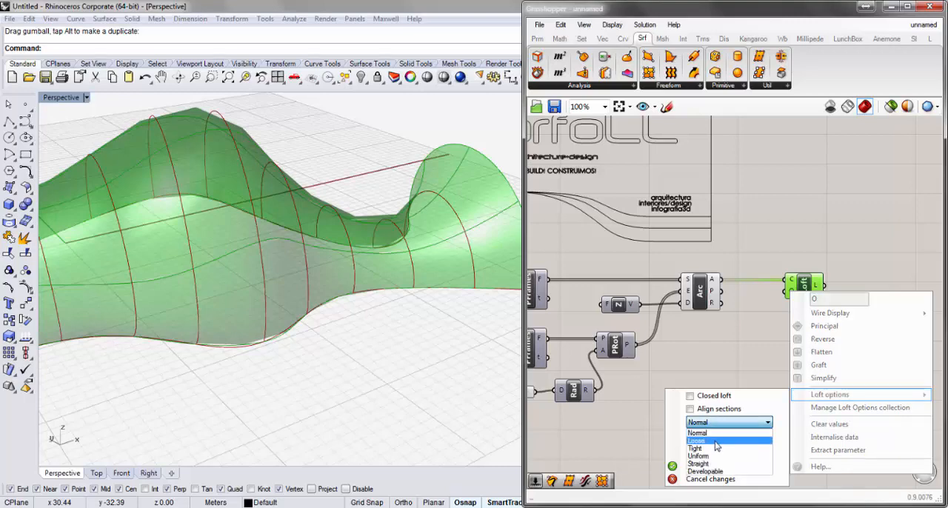
pyautogui.click(716, 442)
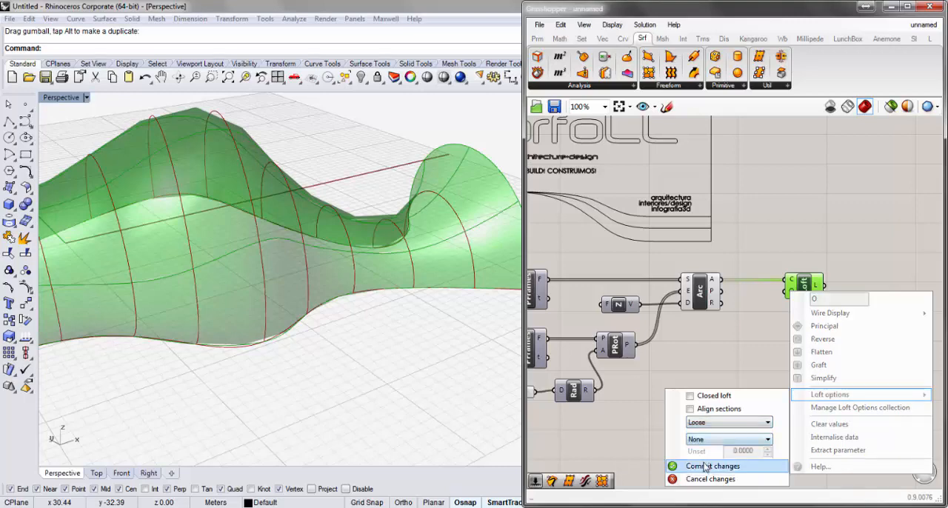
pyautogui.click(707, 467)
pyautogui.click(401, 360)
pyautogui.moveTo(402, 360); pyautogui.dragTo(413, 372, button='right')
pyautogui.scroll(-7, 413, 372)
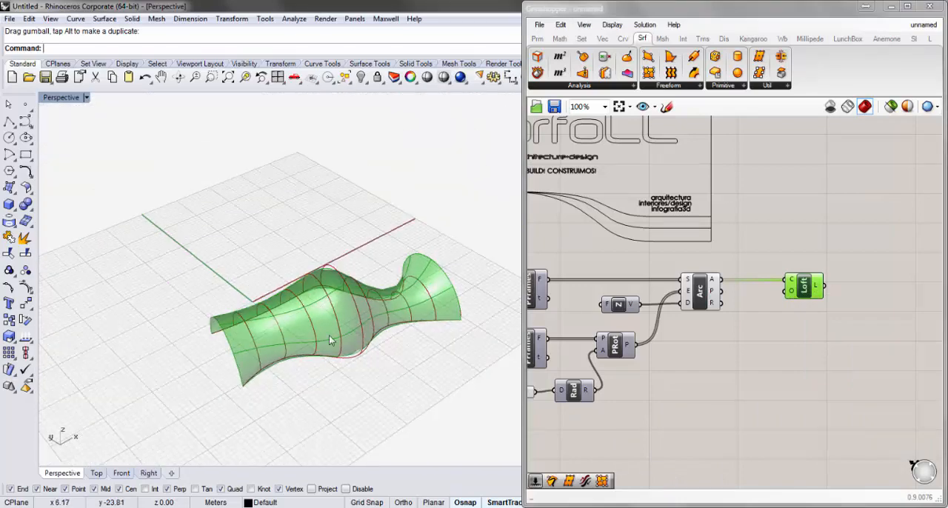
pyautogui.scroll(6, 333, 341)
pyautogui.moveTo(360, 316); pyautogui.dragTo(403, 359, button='right')
pyautogui.scroll(5, 454, 372)
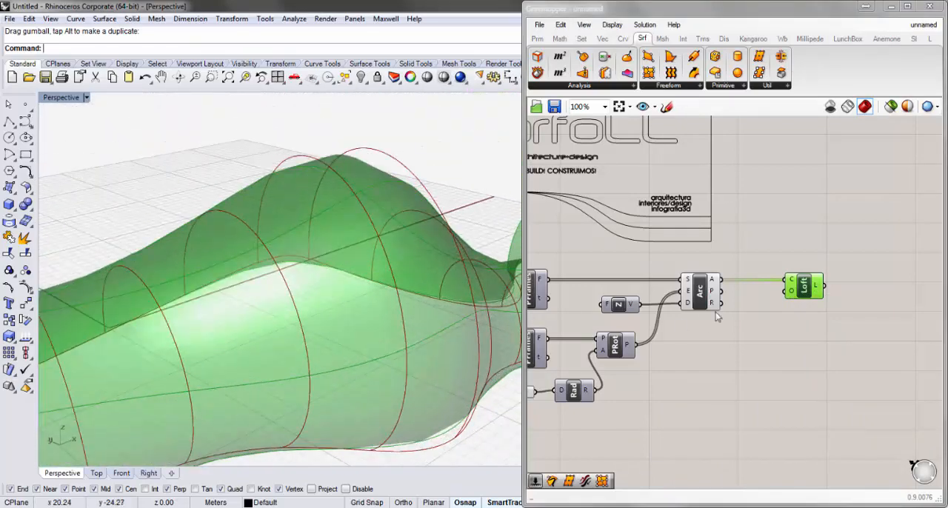
# Set the loft options to Rebuild with a count of 10 and inspect the surface edges
pyautogui.rightClick(794, 297)
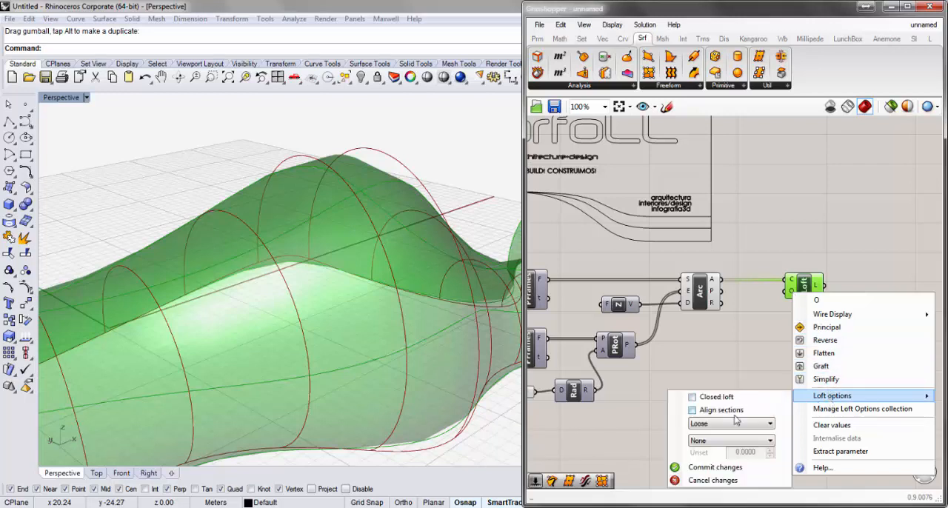
pyautogui.click(718, 441)
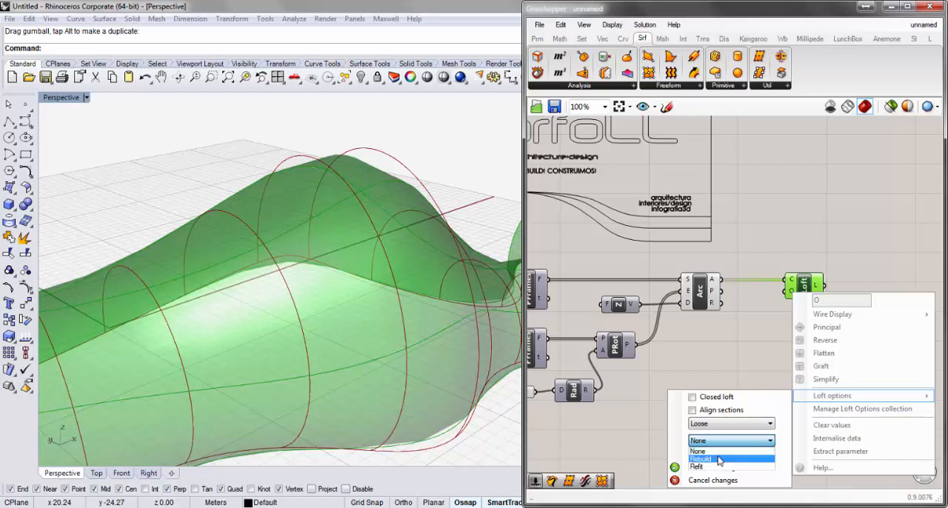
pyautogui.click(718, 460)
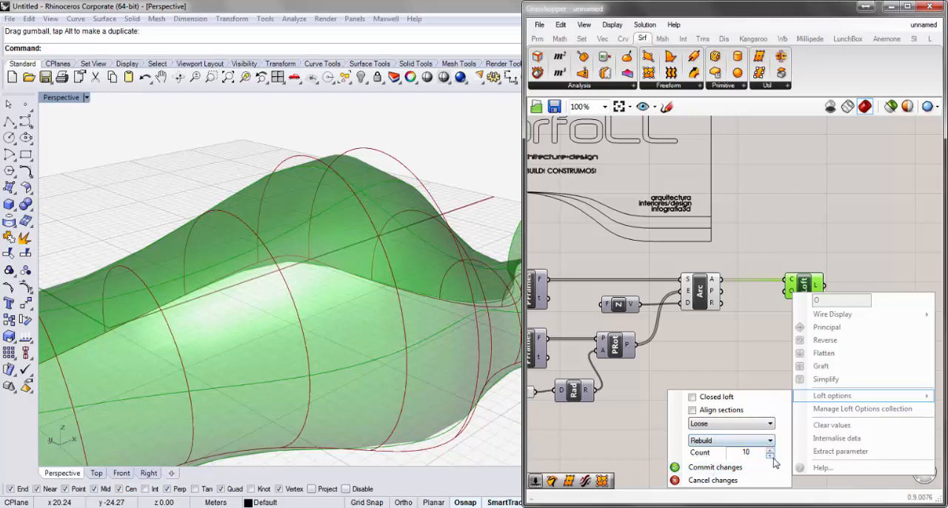
pyautogui.click(708, 467)
pyautogui.moveTo(415, 346); pyautogui.dragTo(393, 277, button='right')
pyautogui.scroll(-5, 411, 312)
pyautogui.scroll(5, 407, 263)
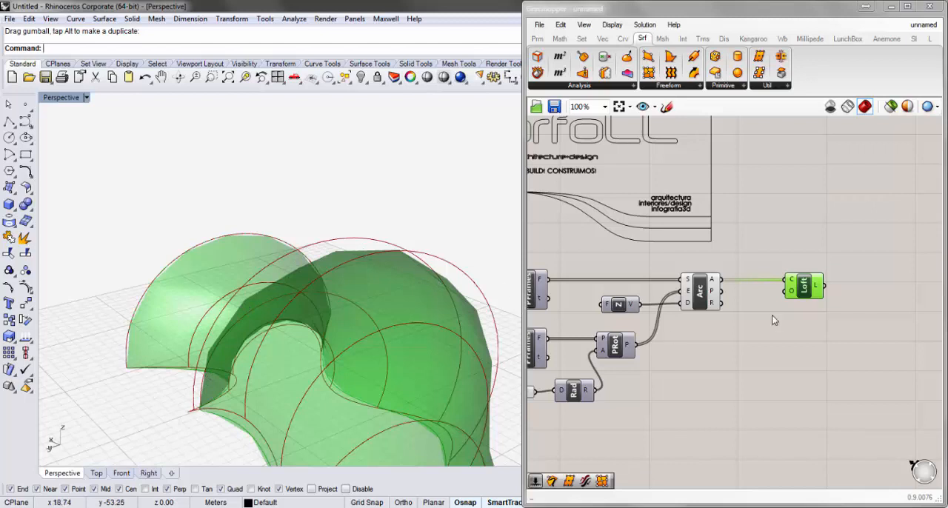
# Switch the Grasshopper preview meshing to High Quality and check the smoothness of the lofted surface
pyautogui.click(928, 107)
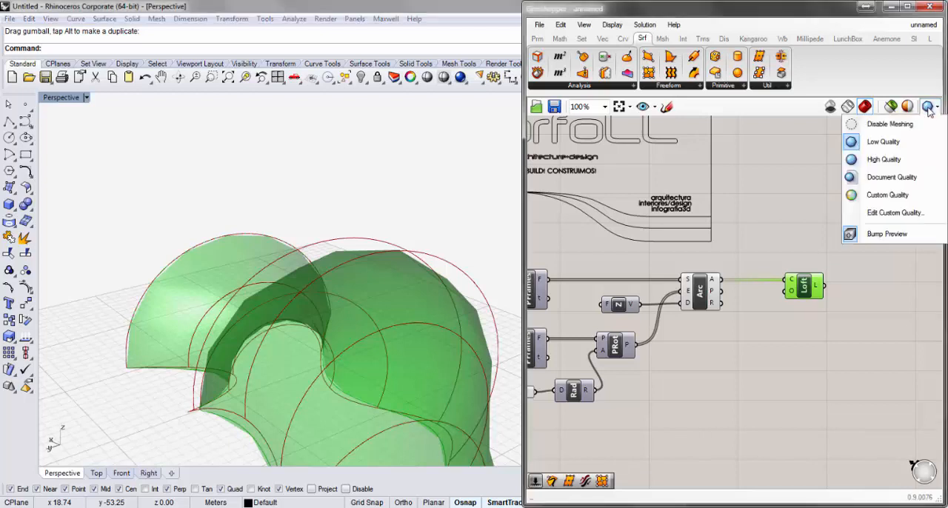
pyautogui.click(904, 159)
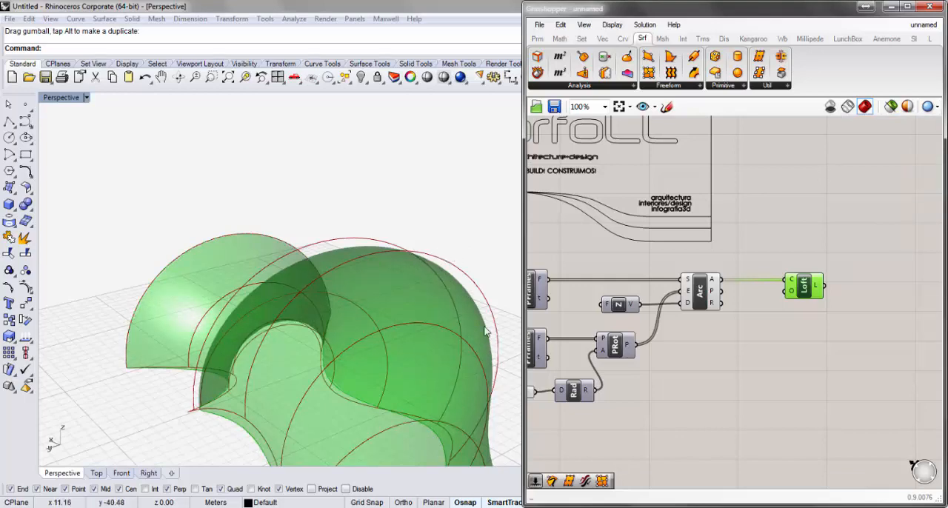
pyautogui.moveTo(390, 205)
pyautogui.mouseDown(button='right')
pyautogui.moveTo(388, 218)
pyautogui.moveTo(334, 228)
pyautogui.moveTo(228, 183)
pyautogui.moveTo(197, 205)
pyautogui.moveTo(292, 206)
pyautogui.moveTo(334, 220)
pyautogui.mouseUp(button='right')
pyautogui.moveTo(444, 282); pyautogui.dragTo(277, 227, button='right')
pyautogui.scroll(-6, 294, 231)
pyautogui.scroll(5, 372, 200)
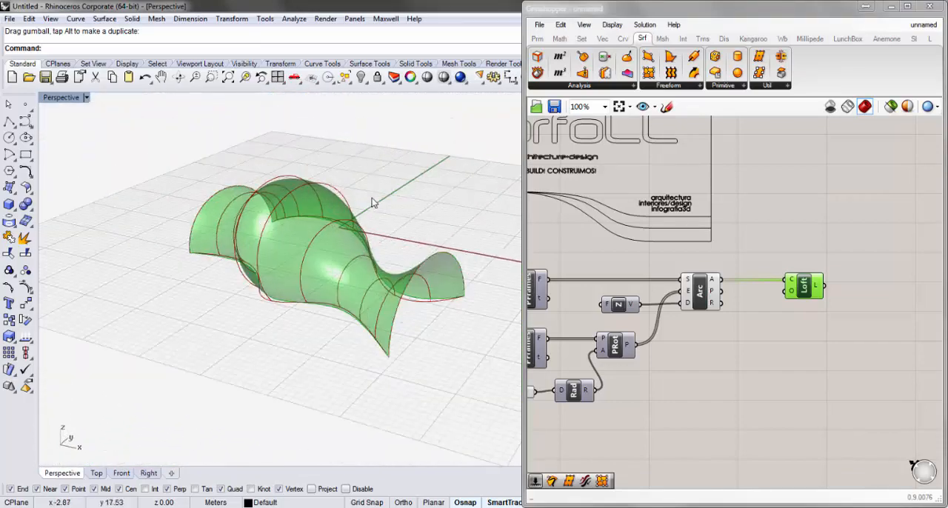
# Show the front curve's control points again and move the one next to its far end outward to reshape the loft
pyautogui.moveTo(372, 200)
pyautogui.mouseDown(button='right')
pyautogui.moveTo(377, 233)
pyautogui.moveTo(397, 225)
pyautogui.mouseUp(button='right')
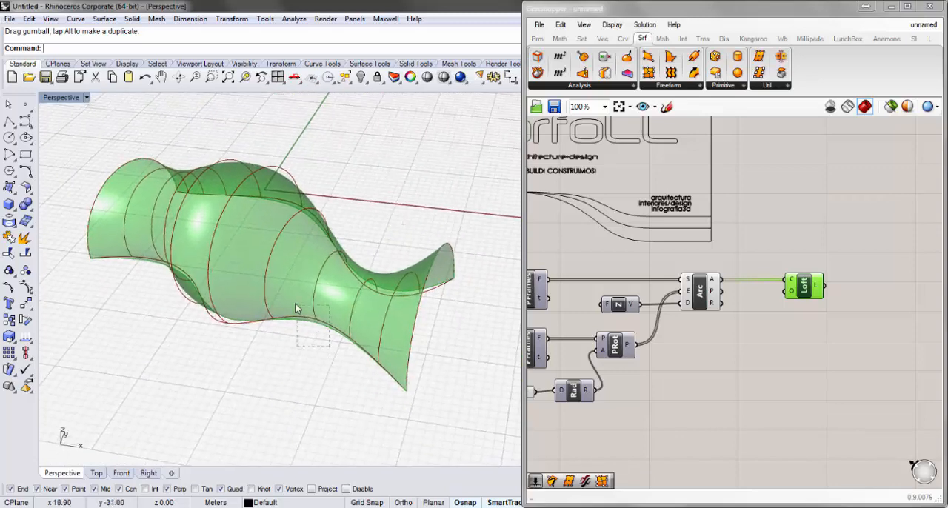
pyautogui.moveTo(296, 309); pyautogui.dragTo(297, 290)
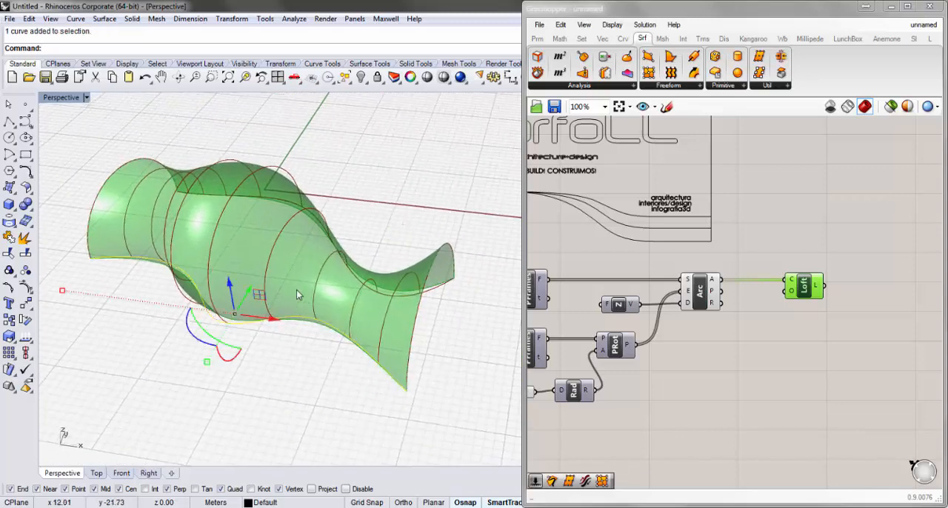
pyautogui.click(27, 289)
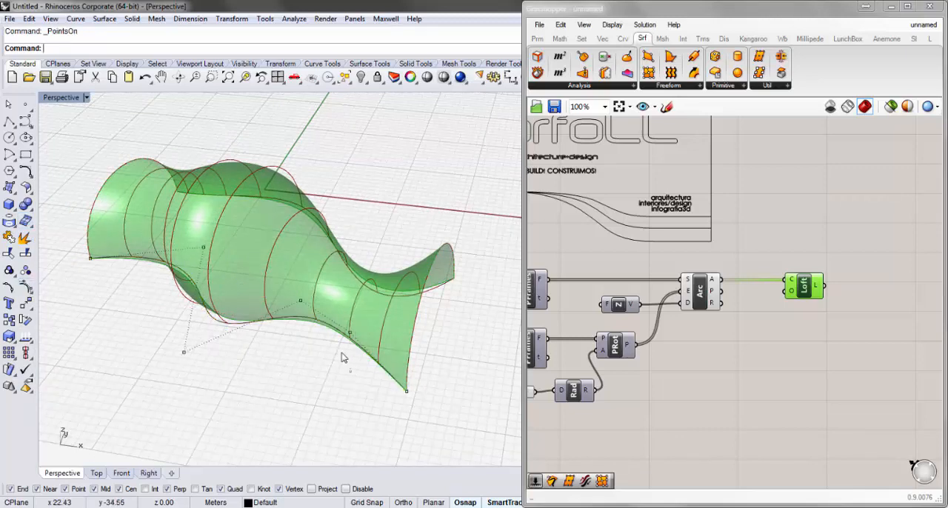
pyautogui.moveTo(328, 324); pyautogui.dragTo(355, 360)
pyautogui.moveTo(414, 354); pyautogui.dragTo(351, 367, button='right')
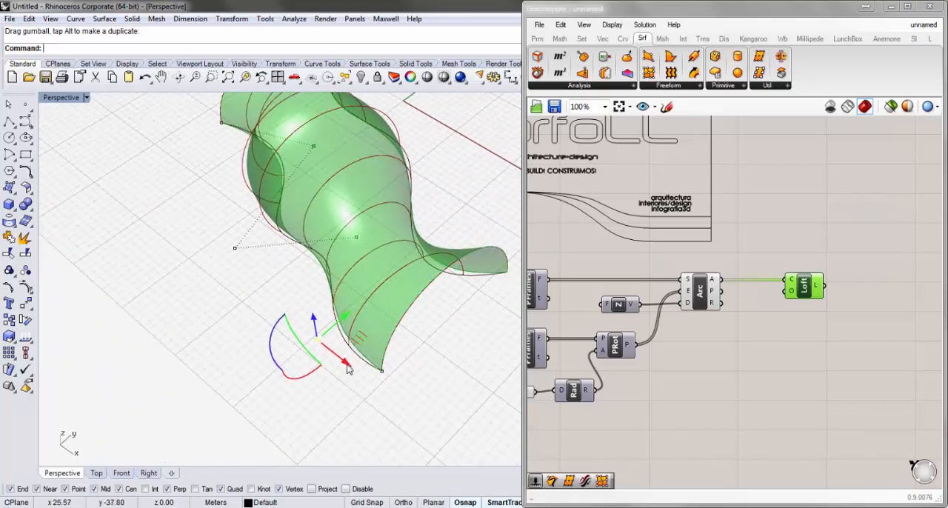
pyautogui.moveTo(348, 369); pyautogui.dragTo(322, 353)
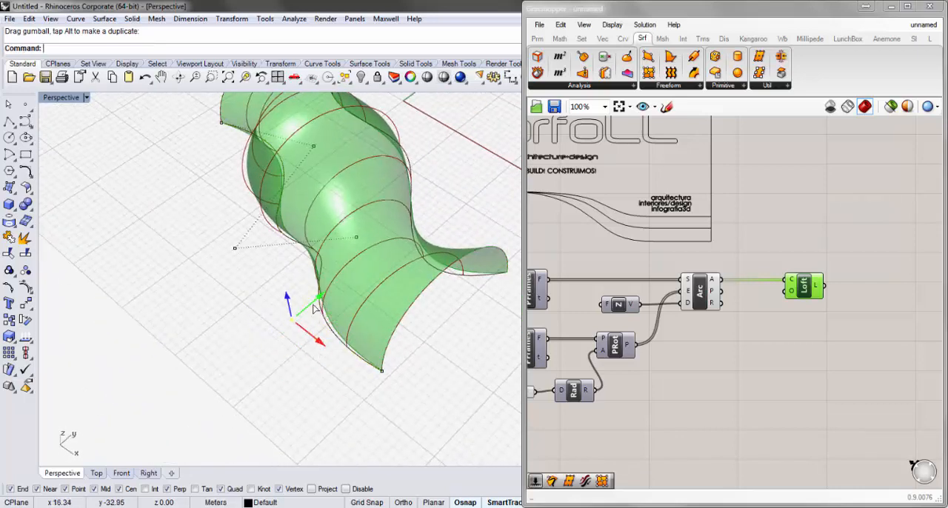
pyautogui.moveTo(324, 307); pyautogui.dragTo(423, 301, button='right')
pyautogui.scroll(3, 412, 292)
pyautogui.scroll(3, 415, 297)
pyautogui.scroll(-4, 438, 328)
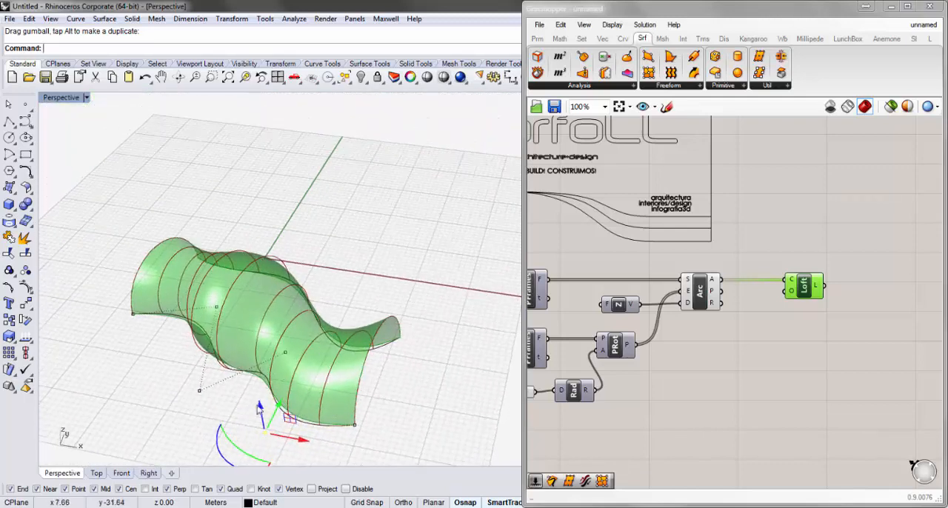
pyautogui.moveTo(353, 403); pyautogui.dragTo(377, 381, button='right')
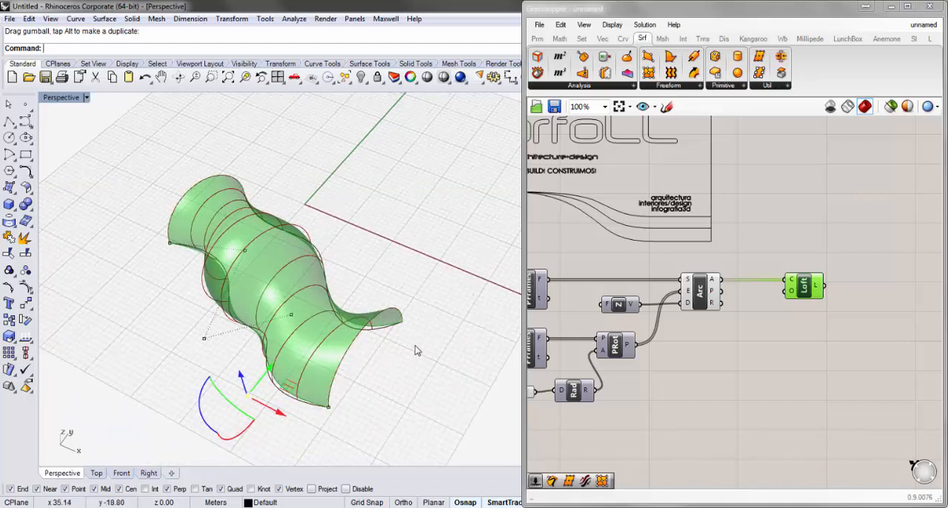